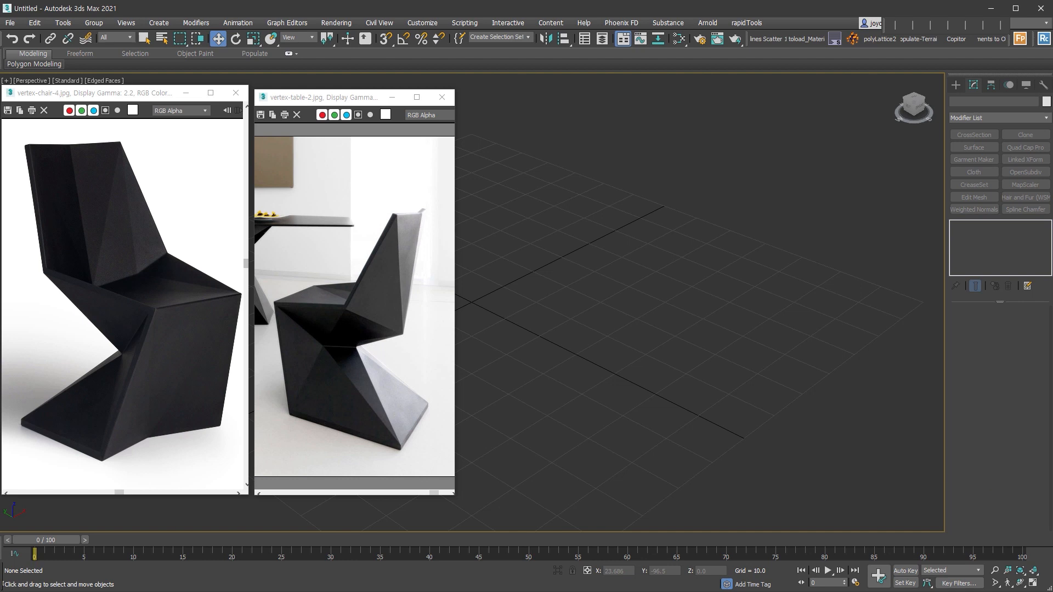
Import the chair line drawing with its top, front and side views into the empty scene.
drag(626, 571, 607, 365)
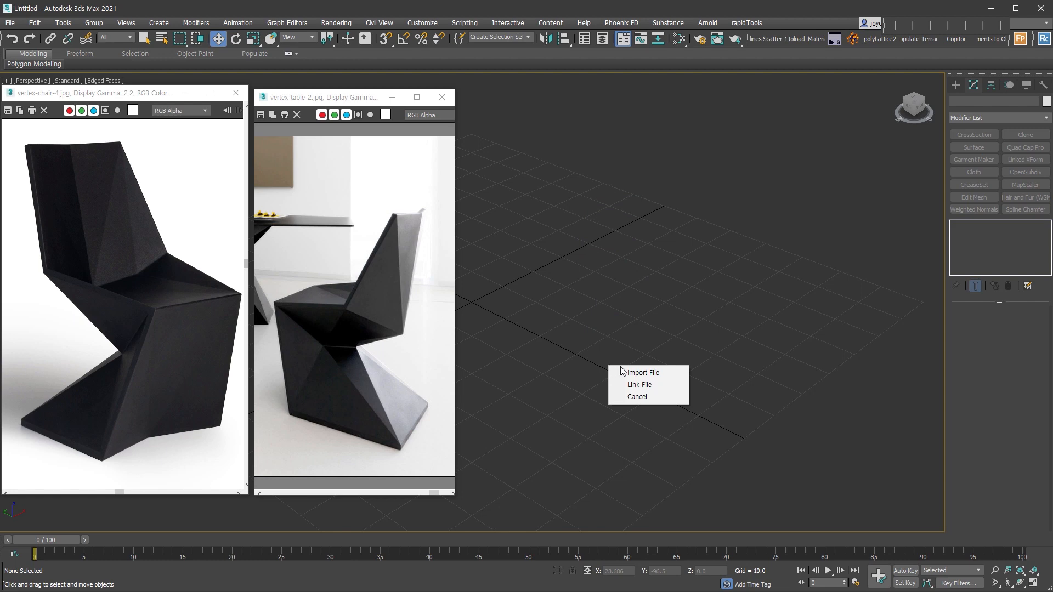
click(670, 373)
scroll(696, 356, down, 4)
alt+middle_drag(683, 323, 711, 340)
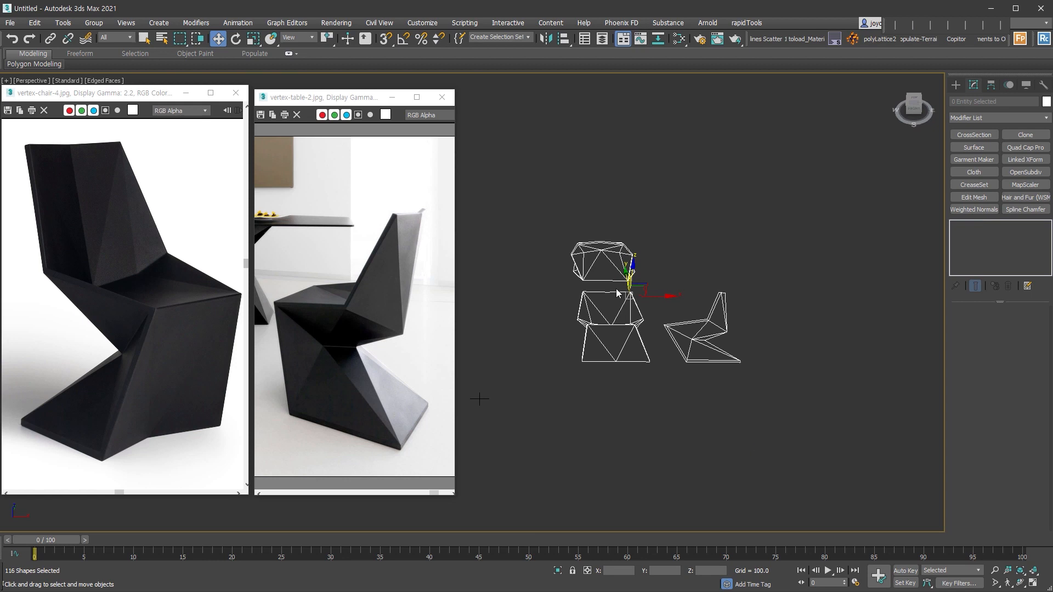
Attach all the imported polylines into a single editable spline.
scroll(616, 288, up, 5)
click(724, 328)
click(728, 351)
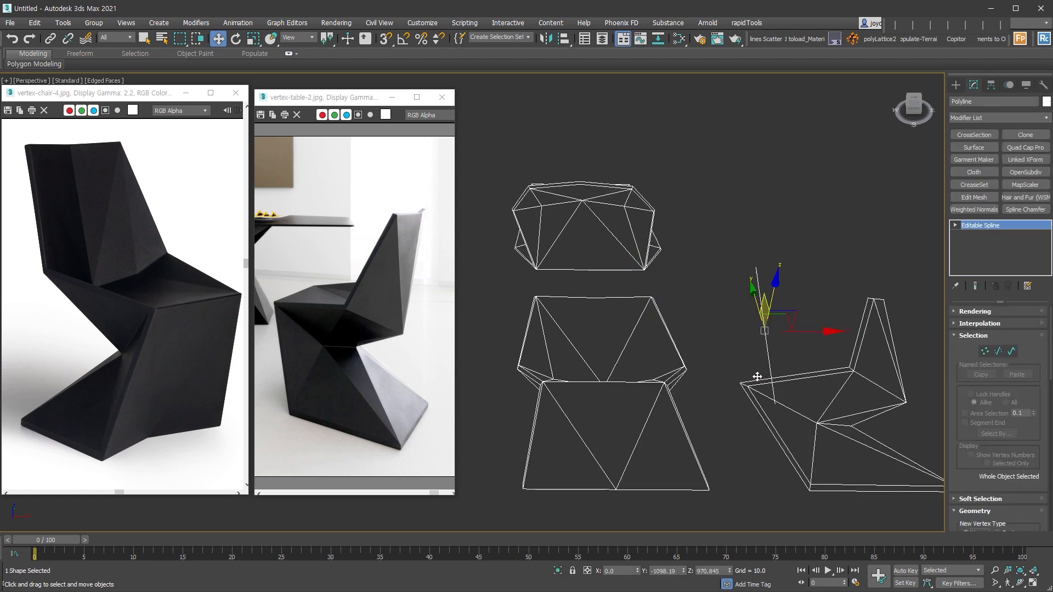
scroll(698, 469, down, 5)
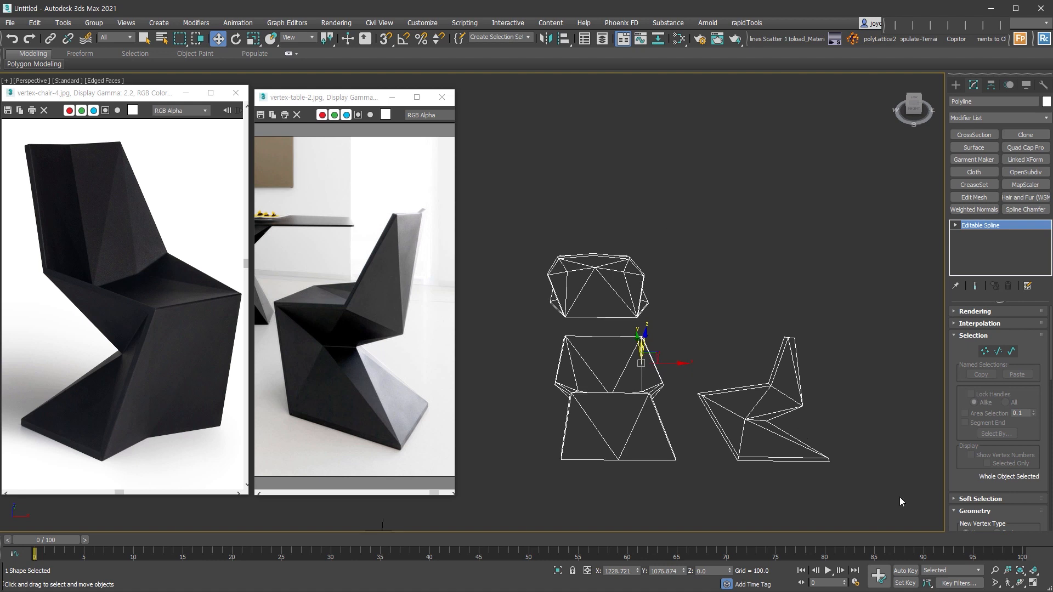
drag(953, 470, 950, 326)
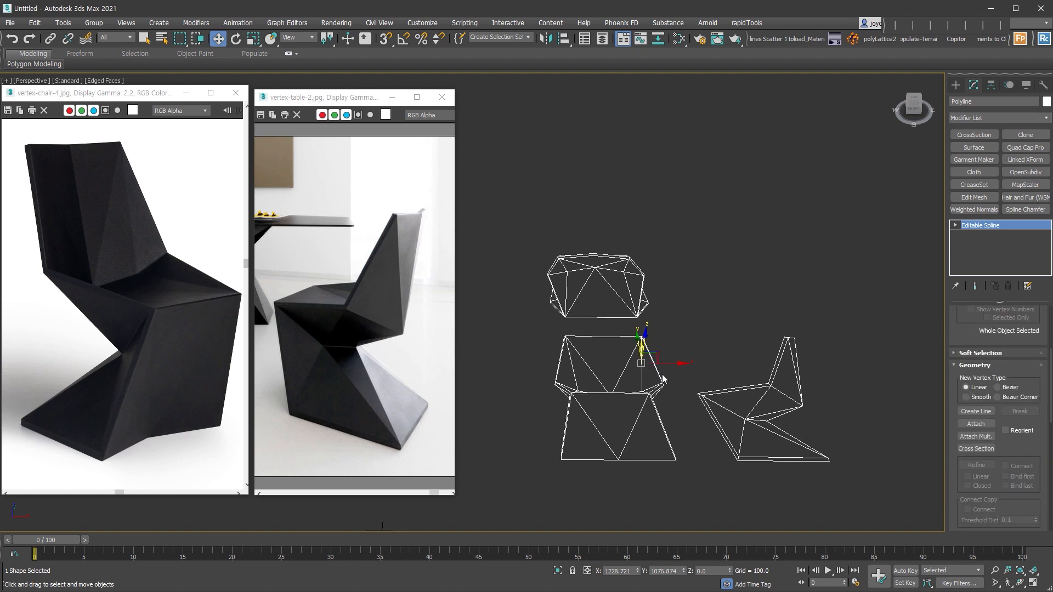
click(989, 435)
click(434, 392)
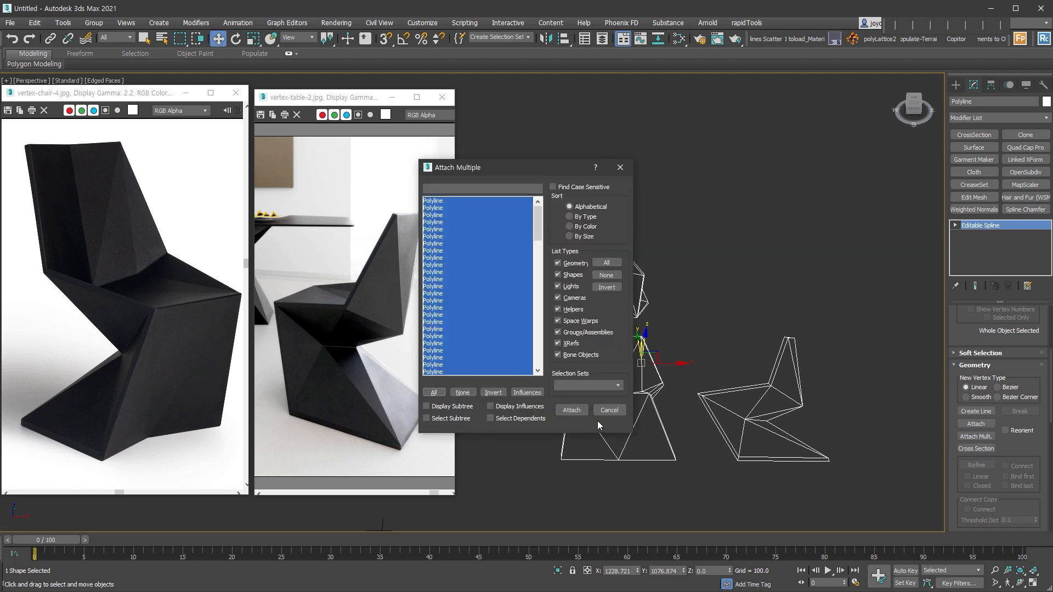
click(571, 410)
drag(665, 361, 692, 360)
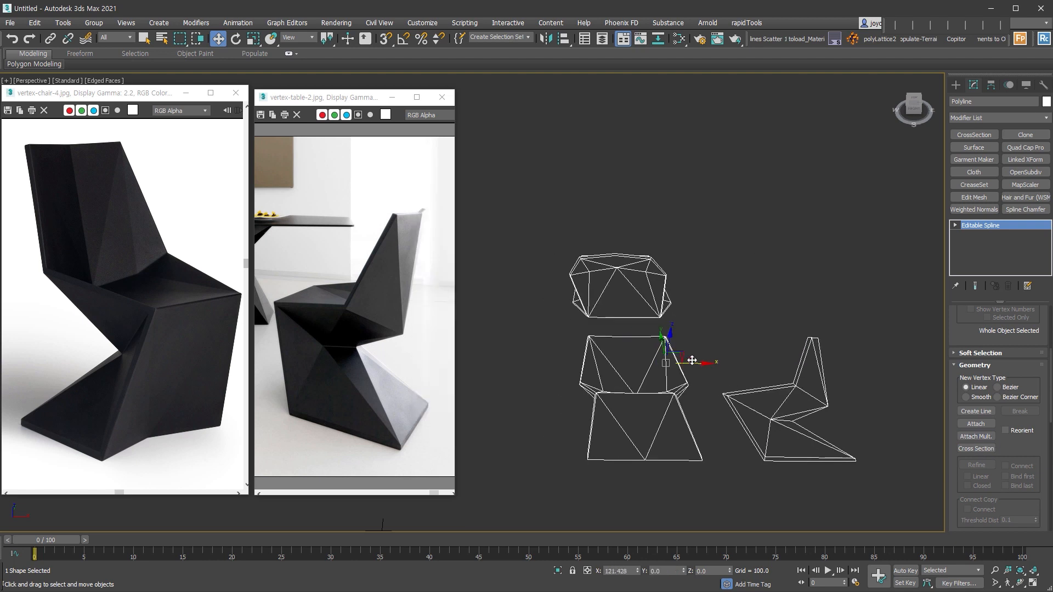
key(ctrl+z)
Detach the side-view splines of the chair as a separate shape named Shape001.
click(955, 225)
click(974, 254)
drag(896, 483, 693, 302)
alt+middle_drag(707, 318, 785, 407)
drag(964, 409, 993, 125)
scroll(982, 417, down, 5)
click(974, 456)
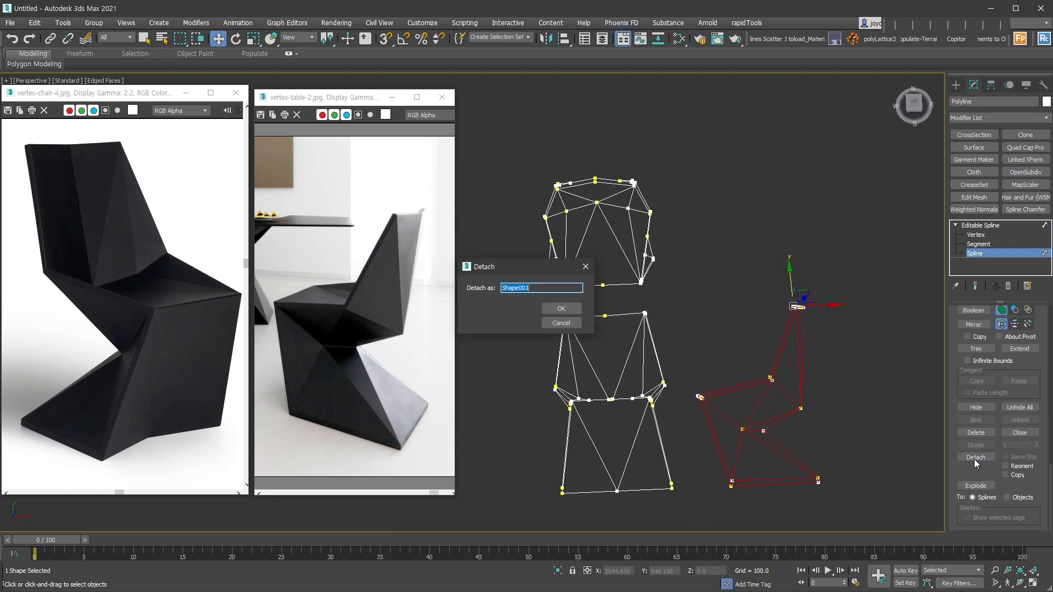
key(Return)
Detach the front-view splines and the top-view splines as two more separate shapes.
drag(704, 494, 505, 313)
click(971, 457)
key(Return)
drag(722, 318, 487, 144)
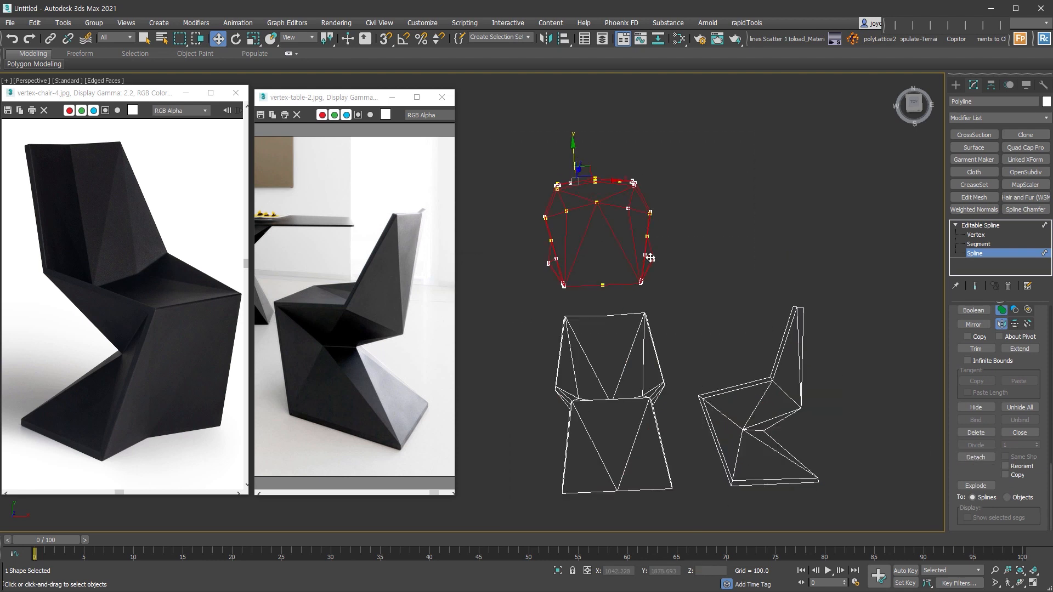
click(976, 457)
key(Return)
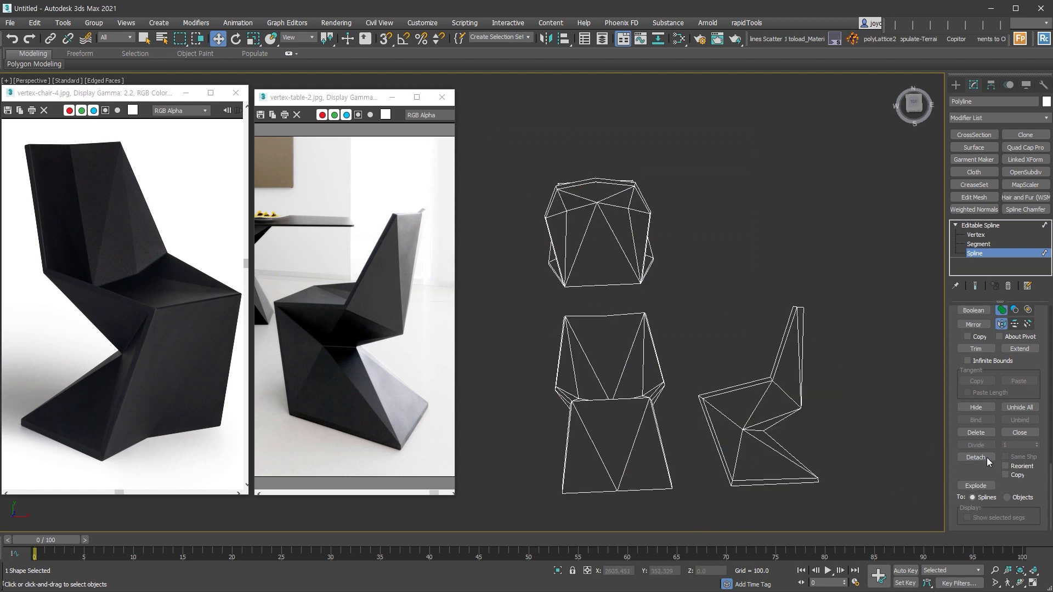
Leave spline editing and delete the leftover original polyline object.
click(993, 256)
drag(668, 345, 742, 276)
key(ctrl+z)
key(Delete)
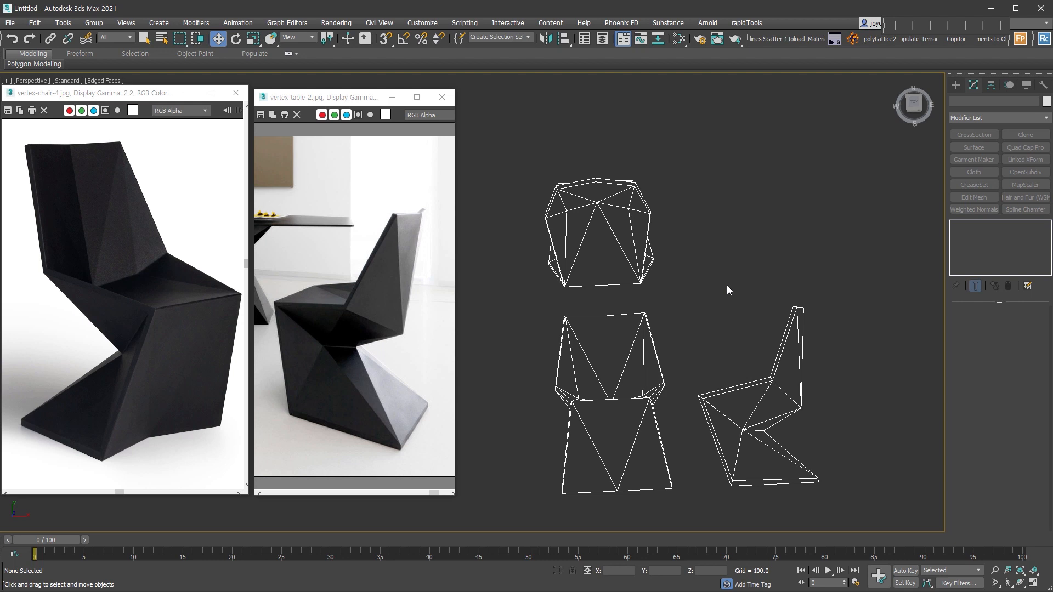
Rotate the side-view and front-view shapes together 90 degrees about X with angle snap on so they stand upright.
click(801, 386)
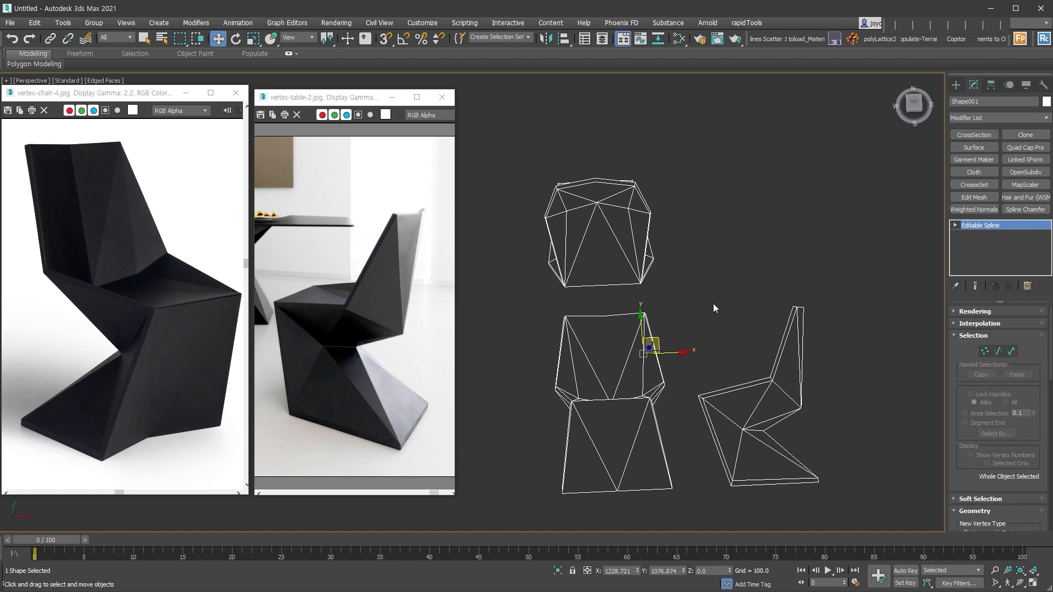
middle_drag(805, 399, 810, 329)
drag(867, 319, 584, 266)
alt+middle_drag(659, 318, 568, 417)
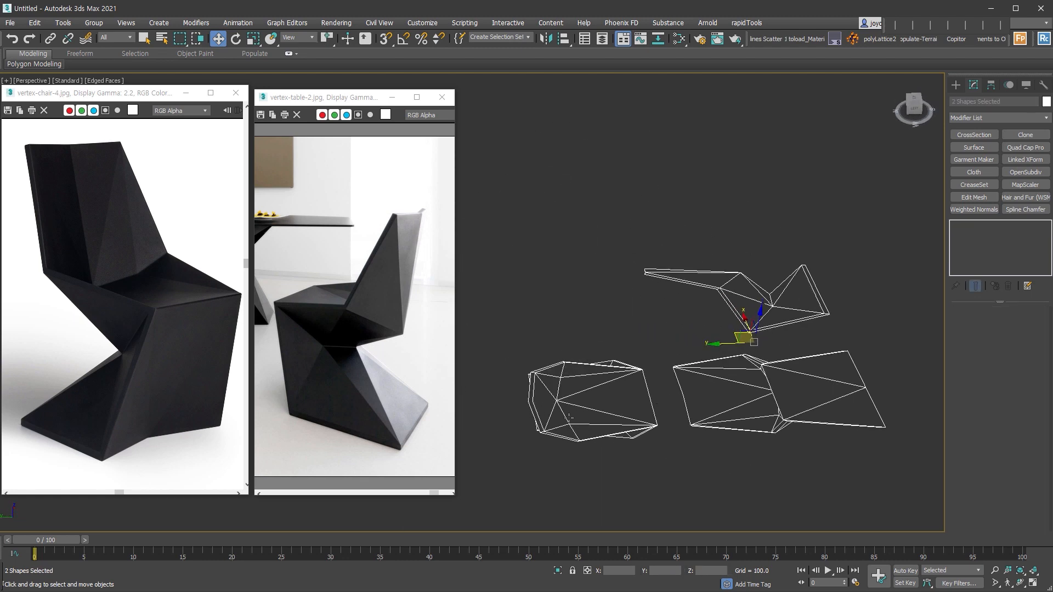
key(e)
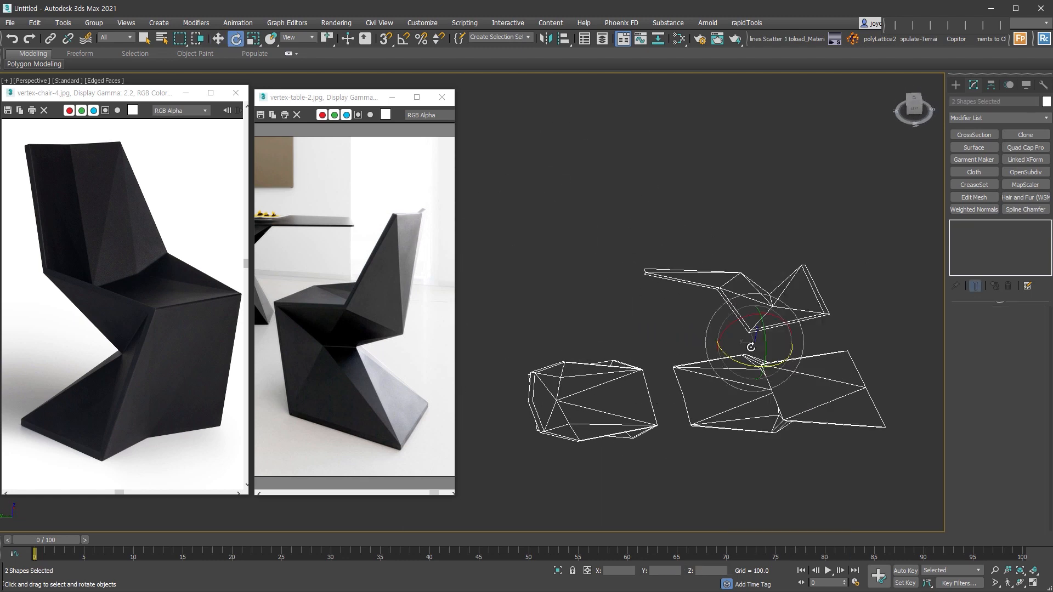
key(a)
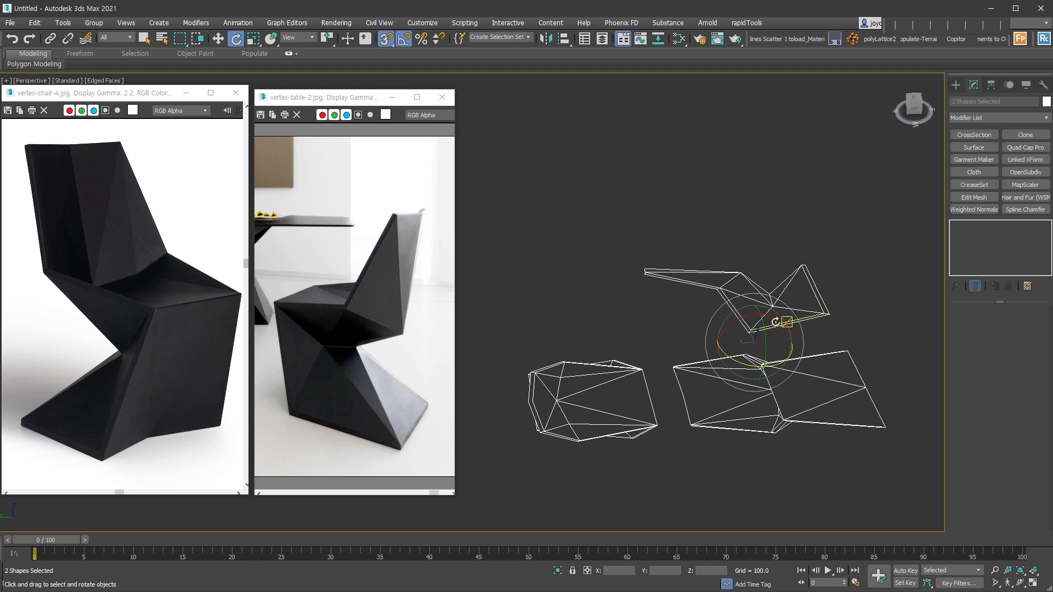
key(s)
drag(769, 317, 820, 323)
Rotate the side-view shape about the vertical axis so it stands perpendicular to the front view.
alt+middle_drag(820, 329, 722, 352)
middle_drag(723, 352, 677, 390)
drag(797, 455, 697, 355)
alt+middle_drag(699, 357, 691, 357)
click(690, 357)
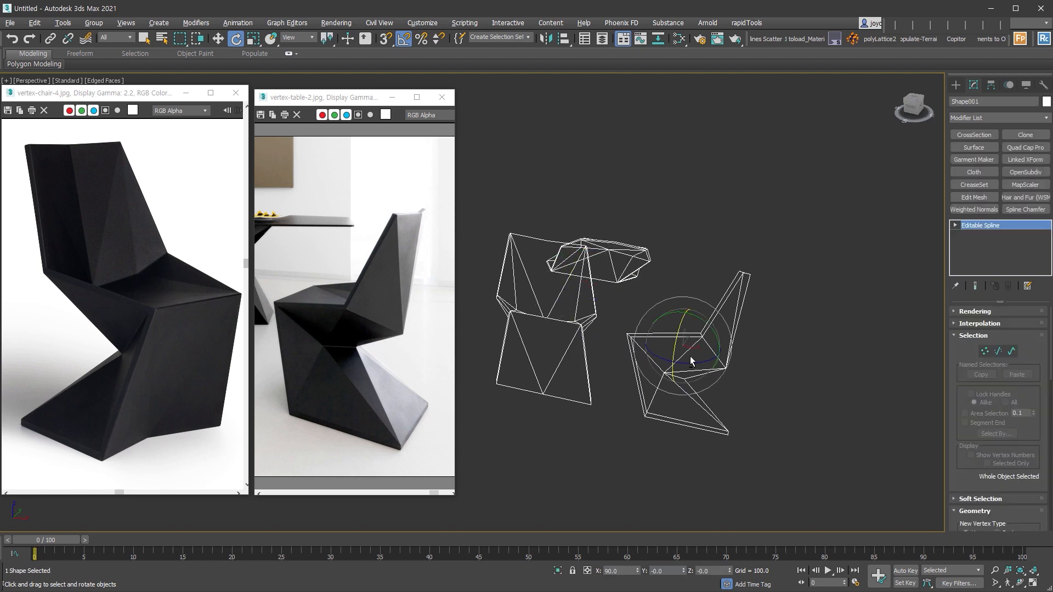
drag(700, 363, 748, 356)
alt+middle_drag(748, 356, 773, 428)
key(w)
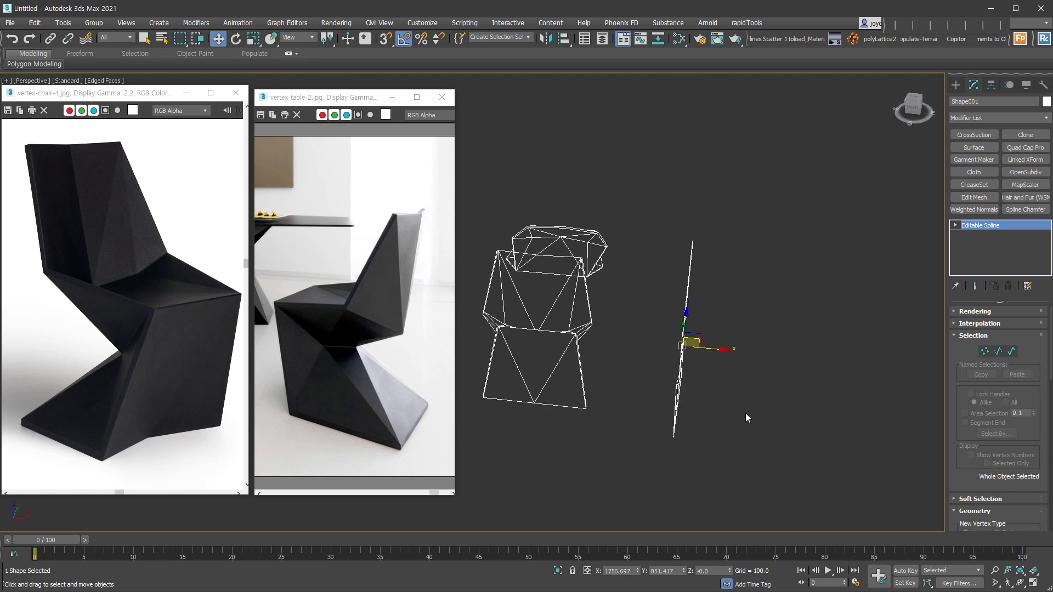
In the Left view, draw a vertex-snapped line along the outer profile from the backrest top over the seat and front to the base end.
key(l)
middle_drag(746, 414, 892, 338)
scroll(893, 337, down, 2)
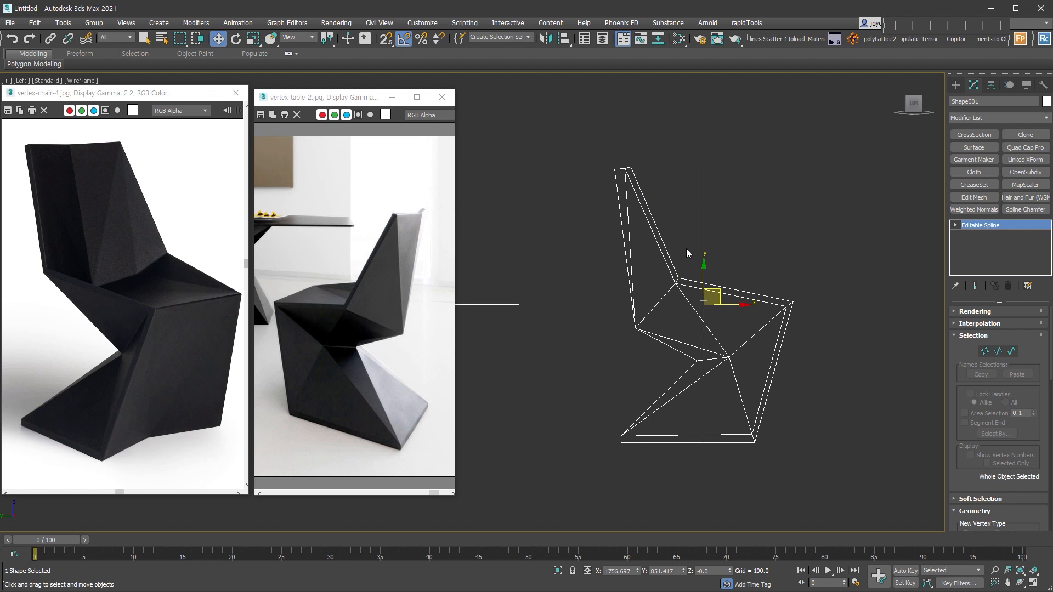
click(956, 89)
click(974, 160)
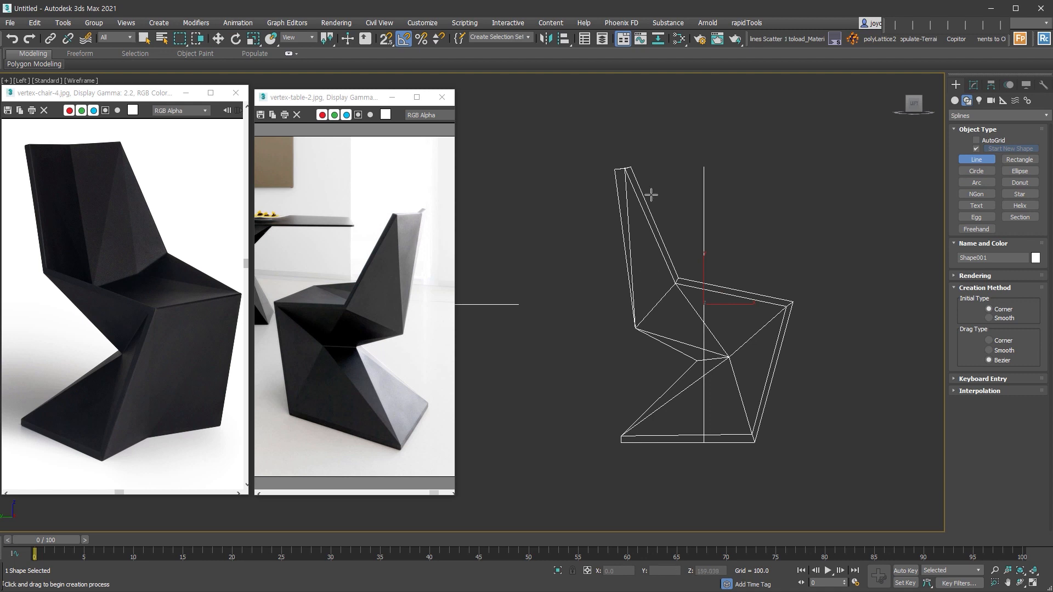
key(s)
click(631, 167)
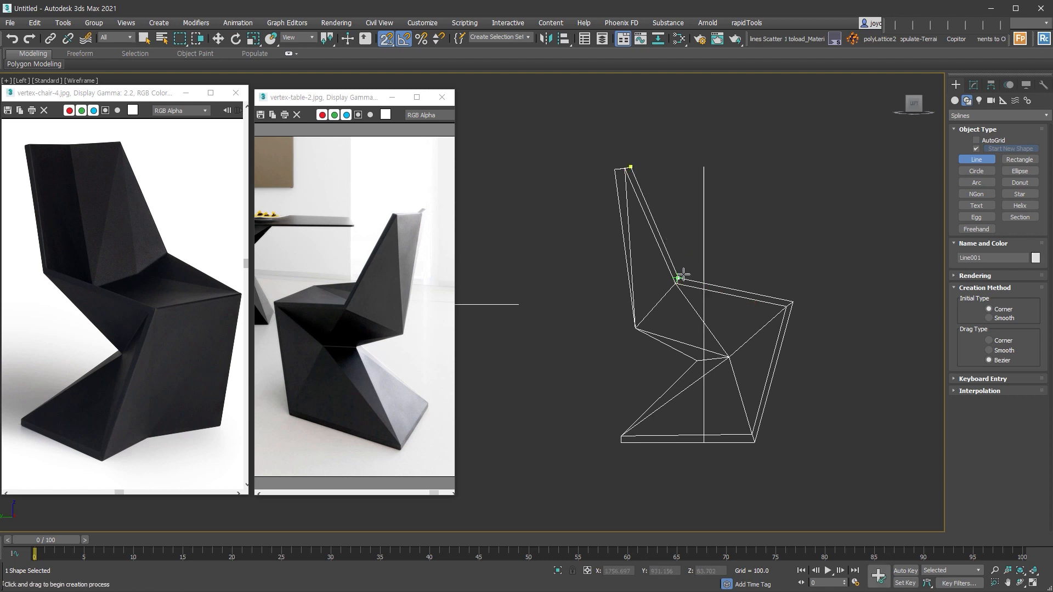
click(695, 278)
click(795, 300)
click(756, 443)
click(620, 442)
right_click(693, 486)
Draw a second vertex-snapped line along the inner profile from the base end up to the backrest top.
click(620, 435)
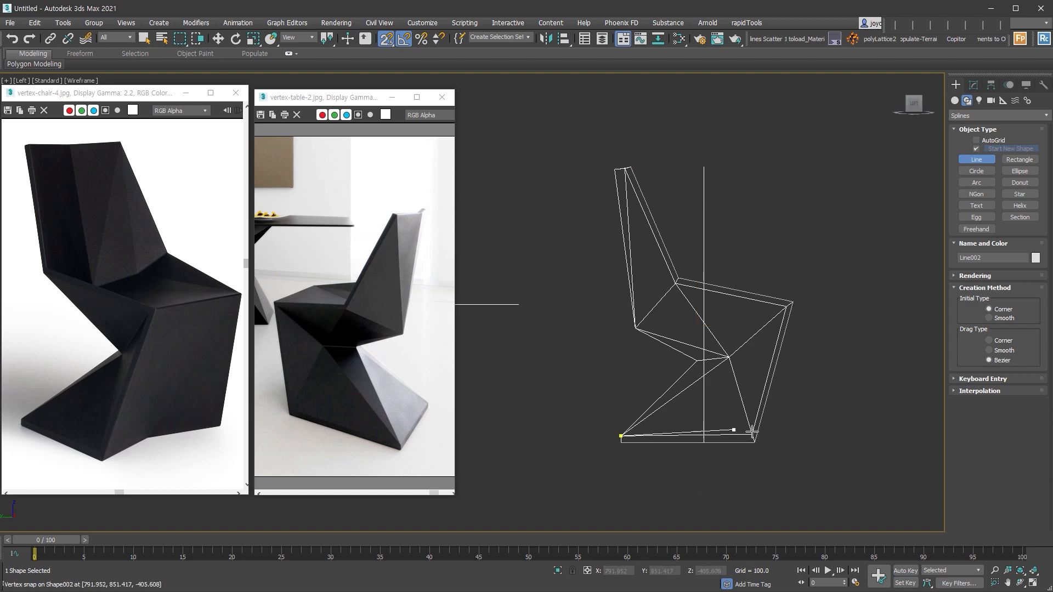
click(751, 434)
click(786, 306)
click(675, 283)
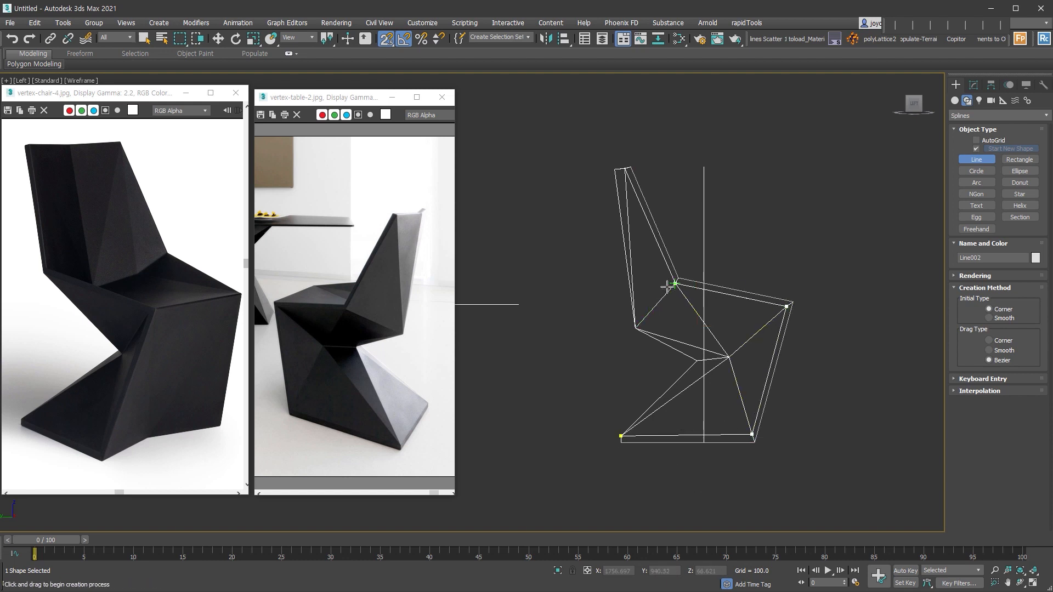
click(625, 169)
right_click(625, 169)
Attach the inner profile line to the outer profile line as one spline object.
alt+middle_drag(883, 343, 820, 364)
key(w)
click(799, 471)
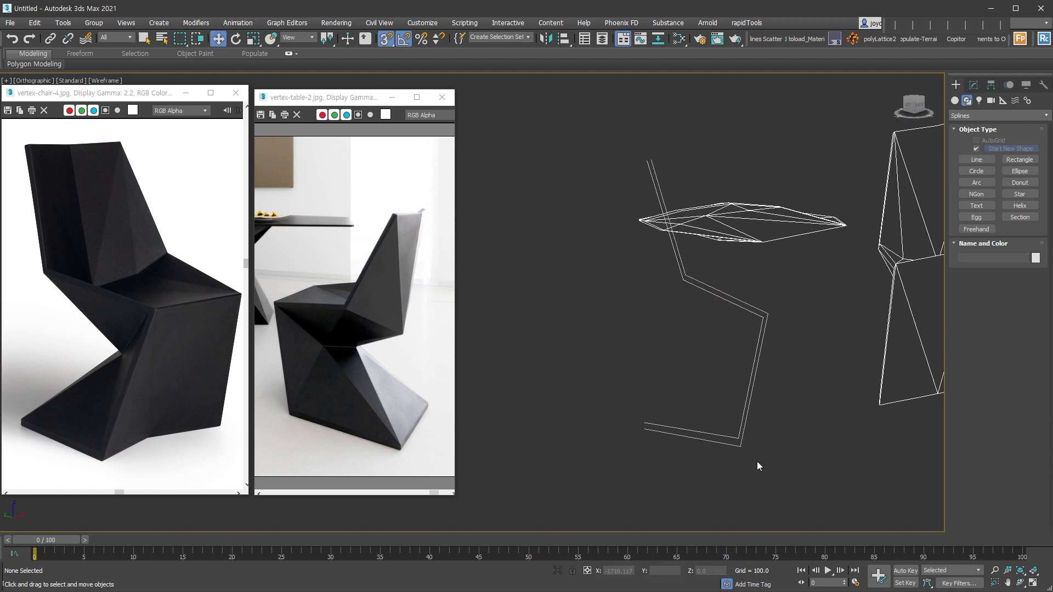
click(739, 445)
click(973, 85)
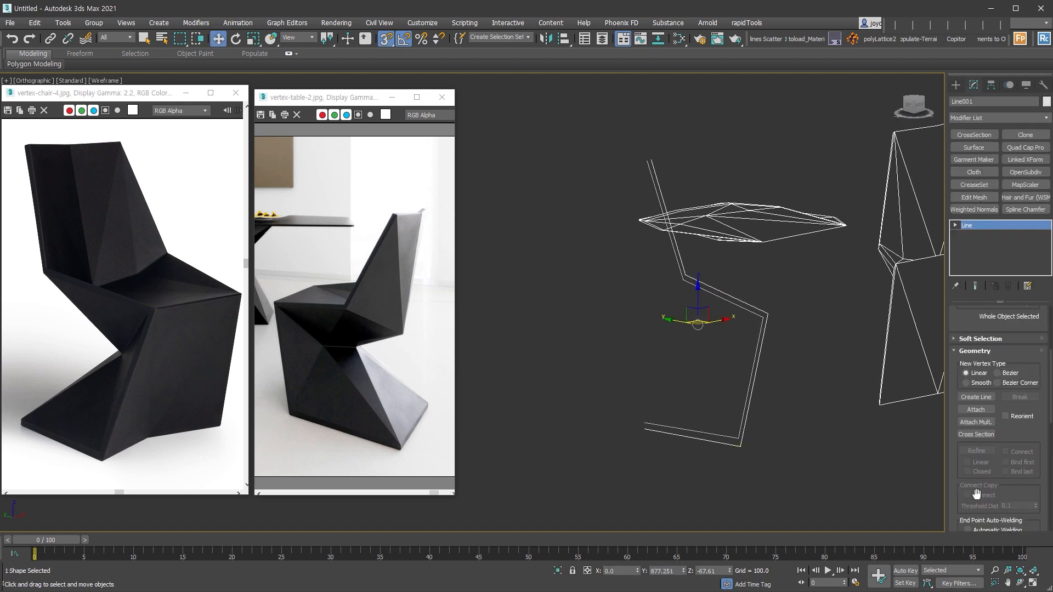
click(976, 409)
click(736, 439)
middle_drag(804, 442, 774, 456)
key(w)
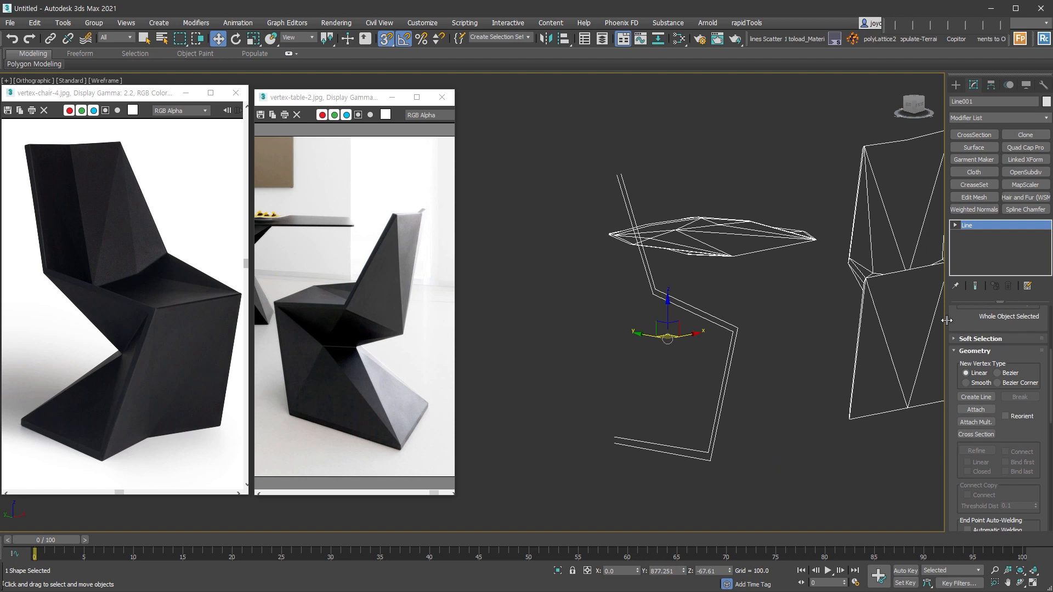
Make the two end vertices at the base the first vertices of their splines.
click(955, 226)
click(972, 235)
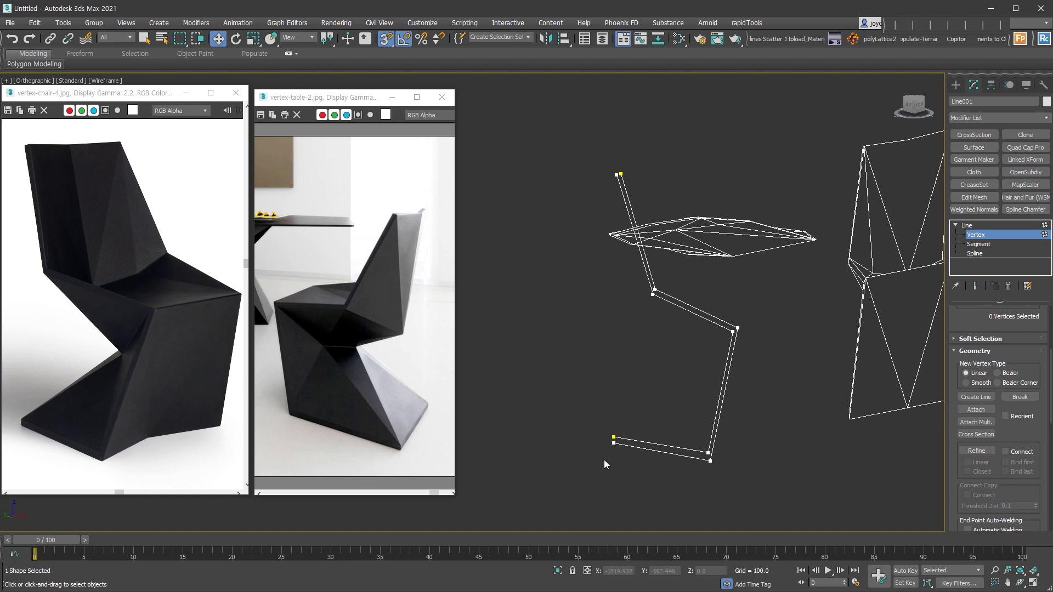
scroll(607, 453, up, 2)
middle_drag(607, 453, 596, 503)
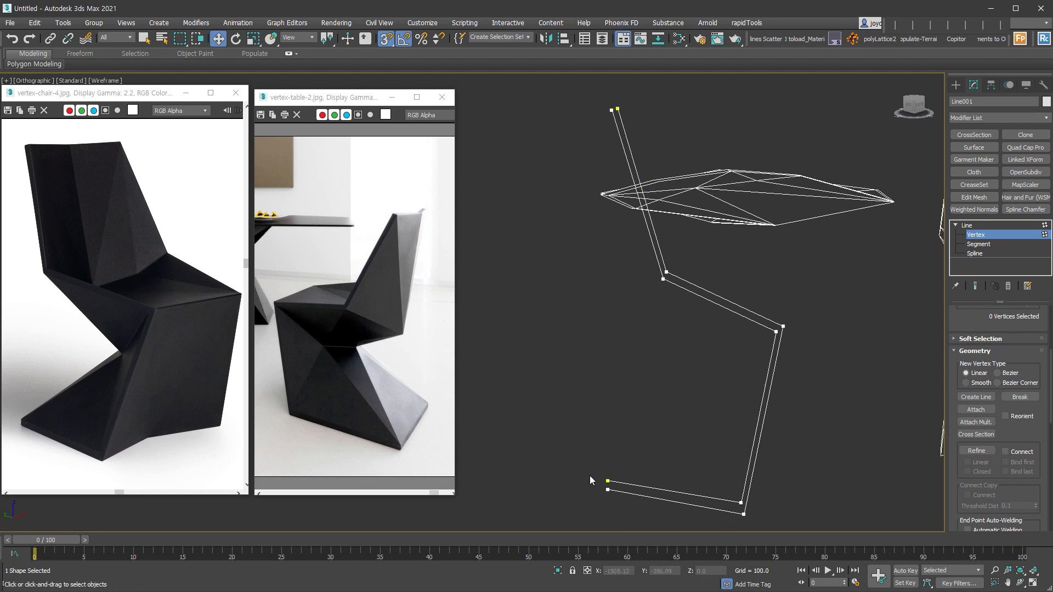
drag(534, 423, 656, 527)
scroll(1025, 276, down, 3)
click(990, 418)
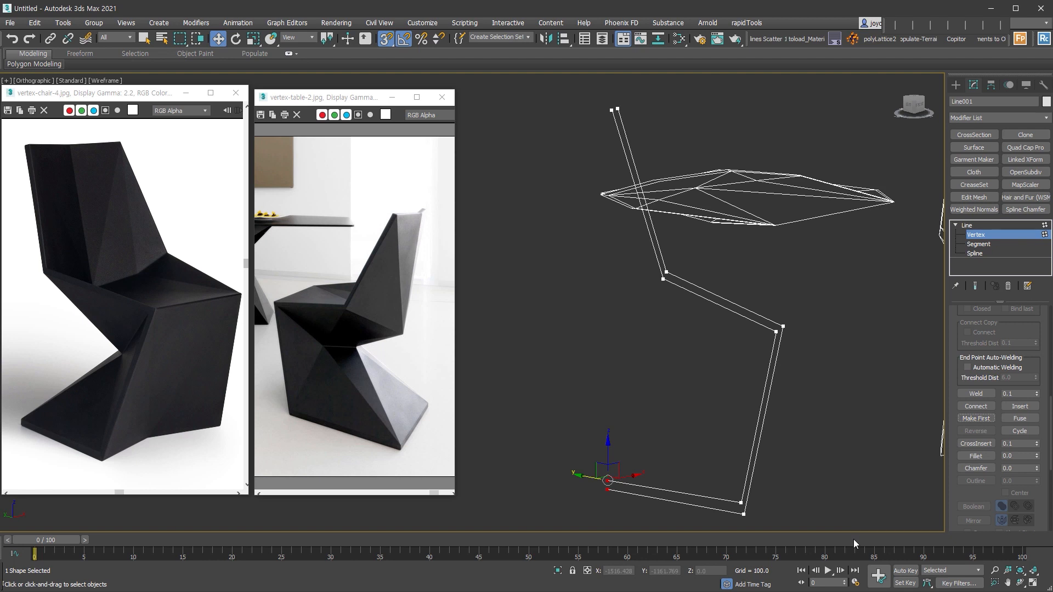
click(577, 442)
Connect the outer and inner profile splines at their matching vertices with Cross Section.
scroll(1046, 509, up, 4)
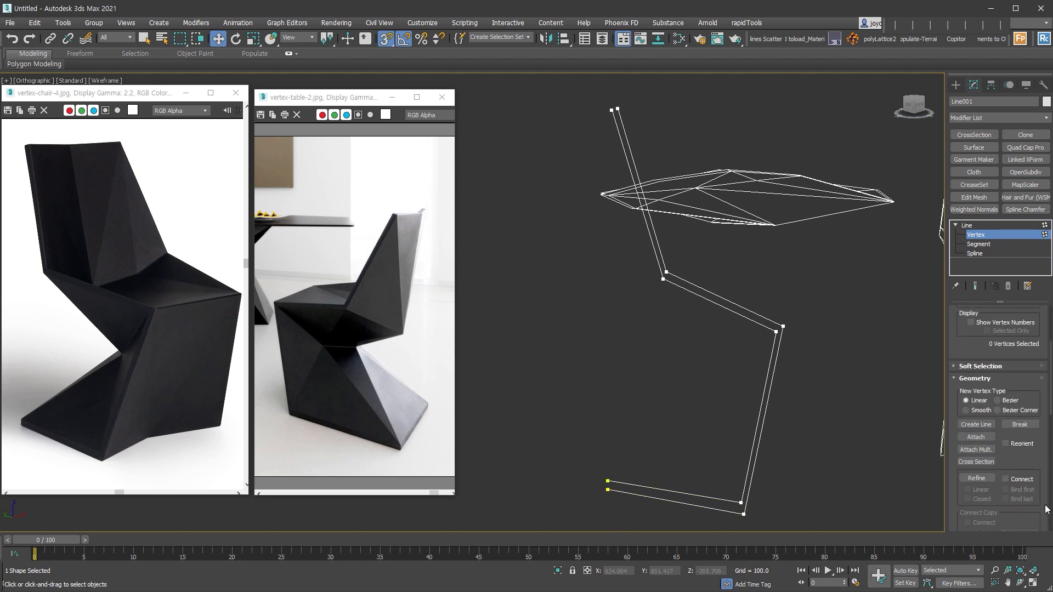
click(985, 463)
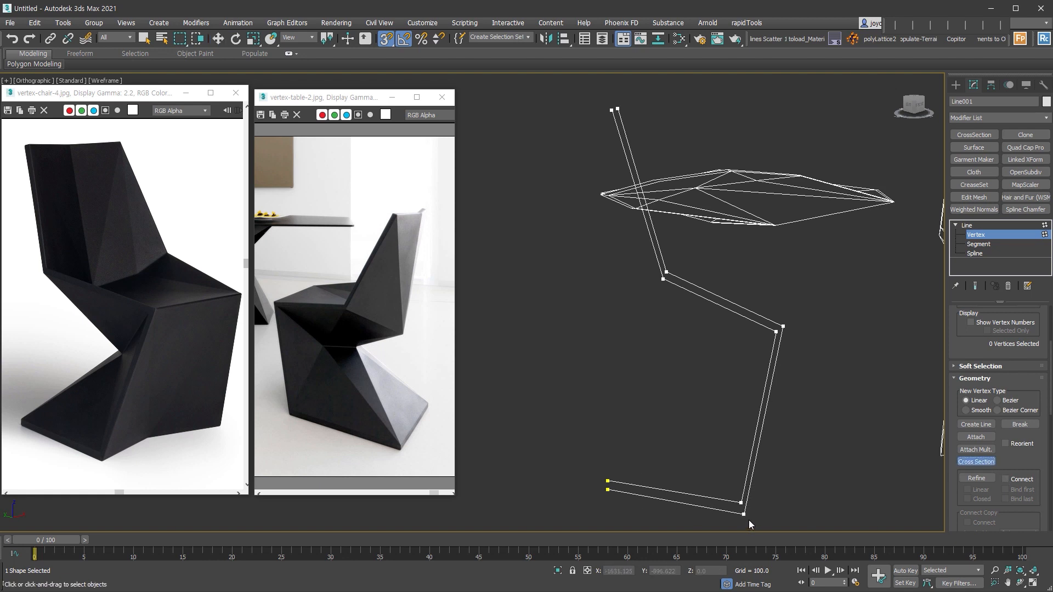
click(778, 352)
middle_drag(755, 483, 758, 433)
scroll(759, 433, up, 2)
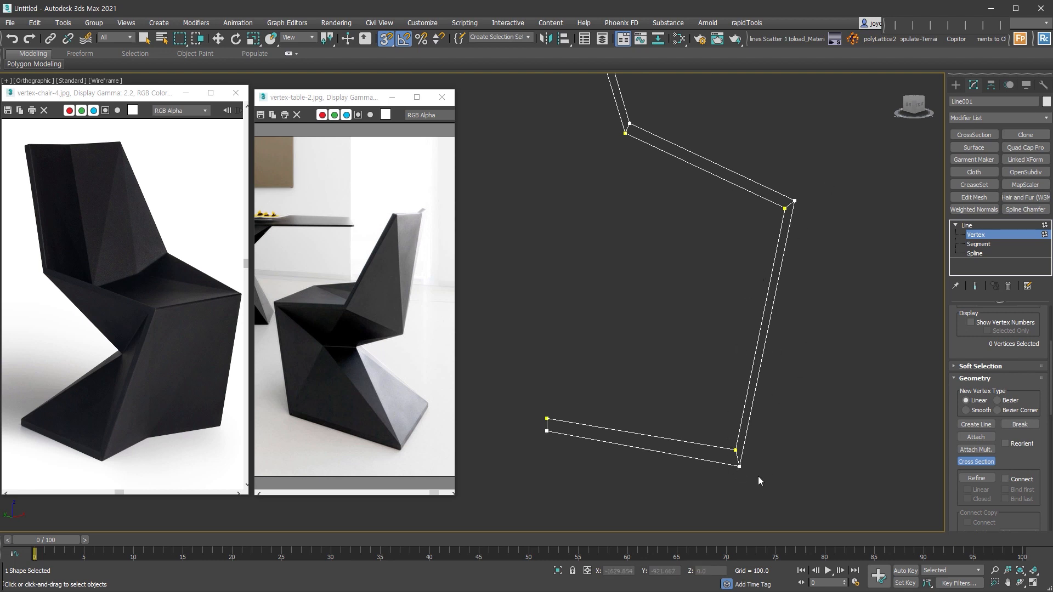
key(w)
scroll(647, 411, down, 2)
middle_drag(627, 326, 630, 374)
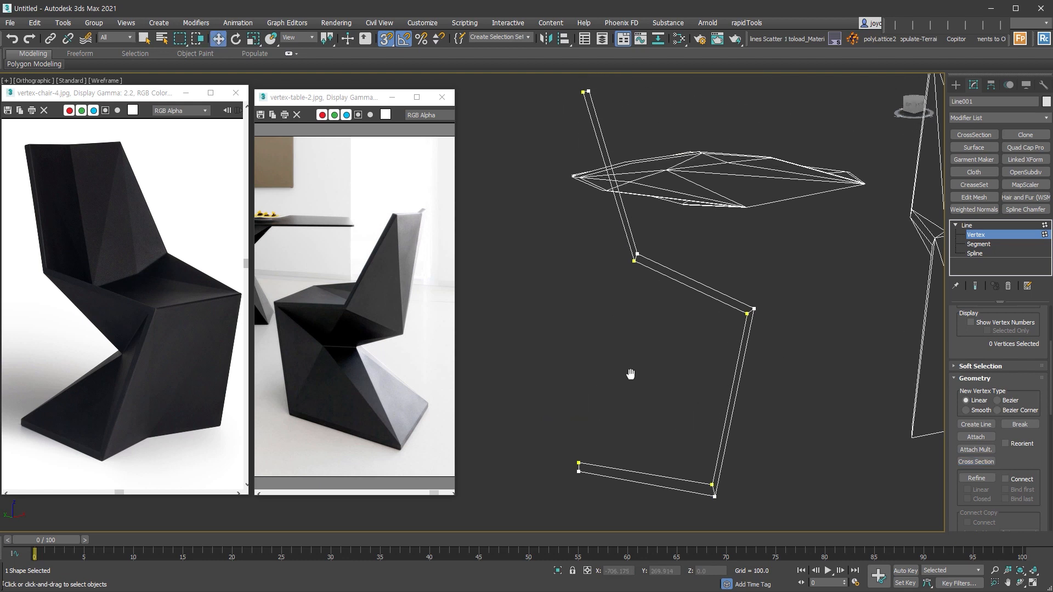
Apply a Surface modifier with 0 patch steps to the profile and convert it to an editable poly.
click(1011, 232)
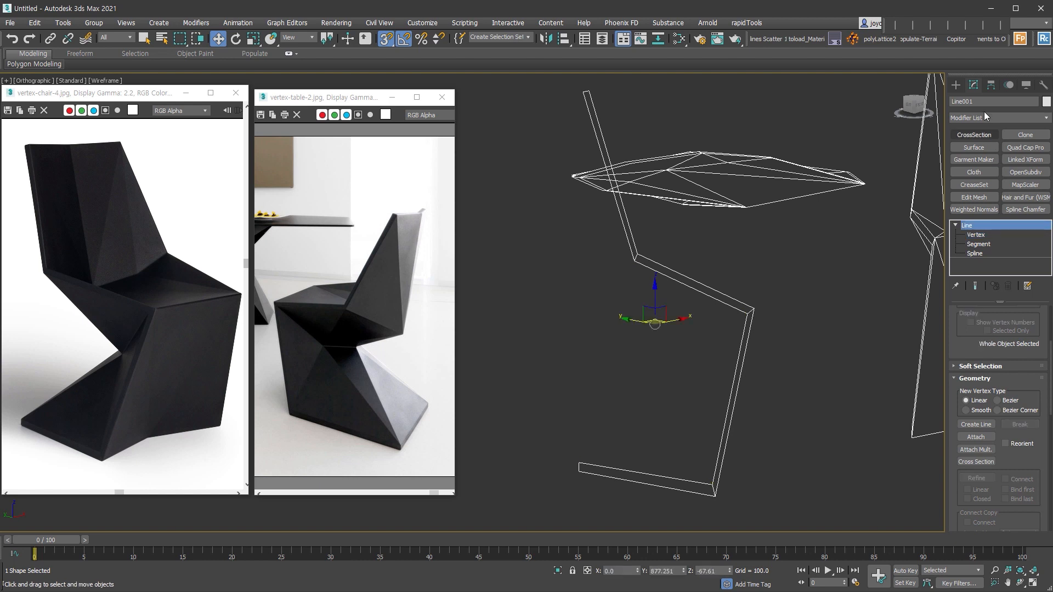
click(990, 151)
mouse_move(857, 449)
alt+middle_down()
mouse_move(787, 457)
mouse_move(856, 465)
alt+middle_up()
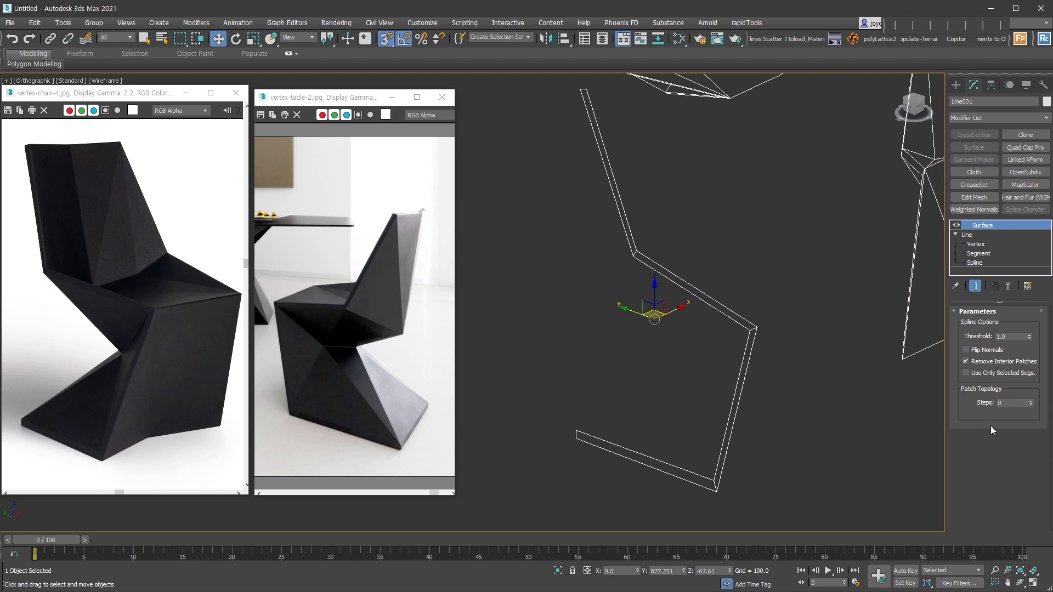
click(1008, 400)
middle_drag(696, 320, 702, 327)
key(alt+e)
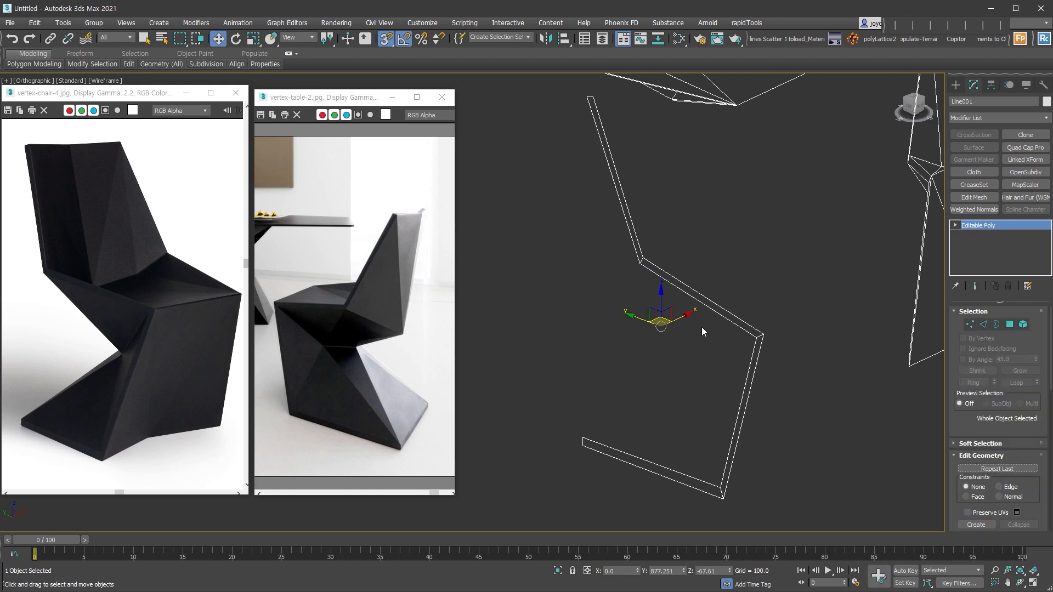
Show edged faces and move the profile's base vertices across to the left base corner of the front drawing.
alt+middle_drag(803, 393, 809, 403)
key(F4)
alt+middle_drag(812, 399, 715, 428)
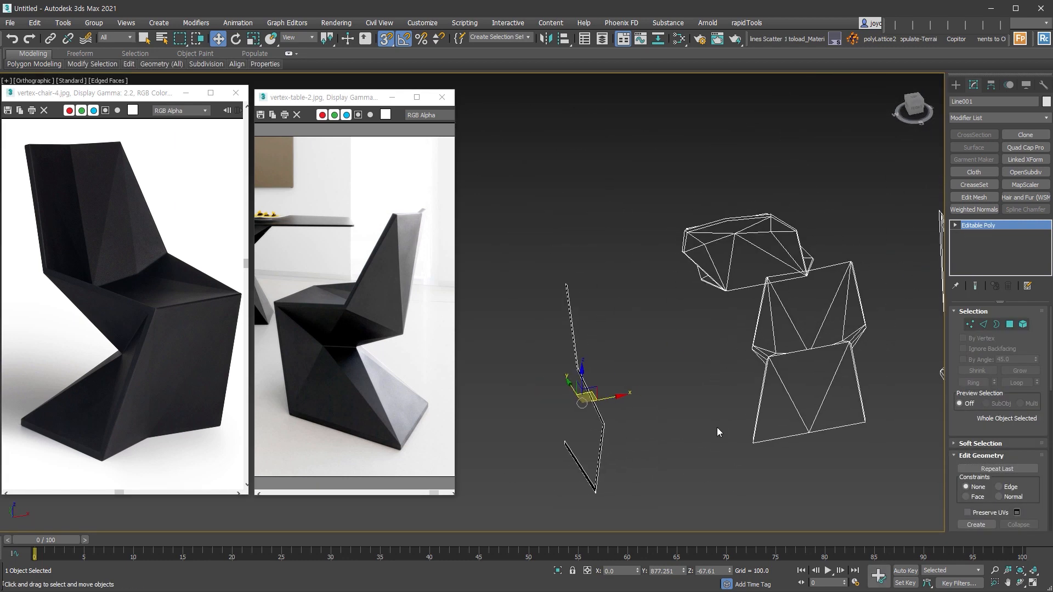
click(968, 328)
alt+middle_drag(926, 362, 492, 422)
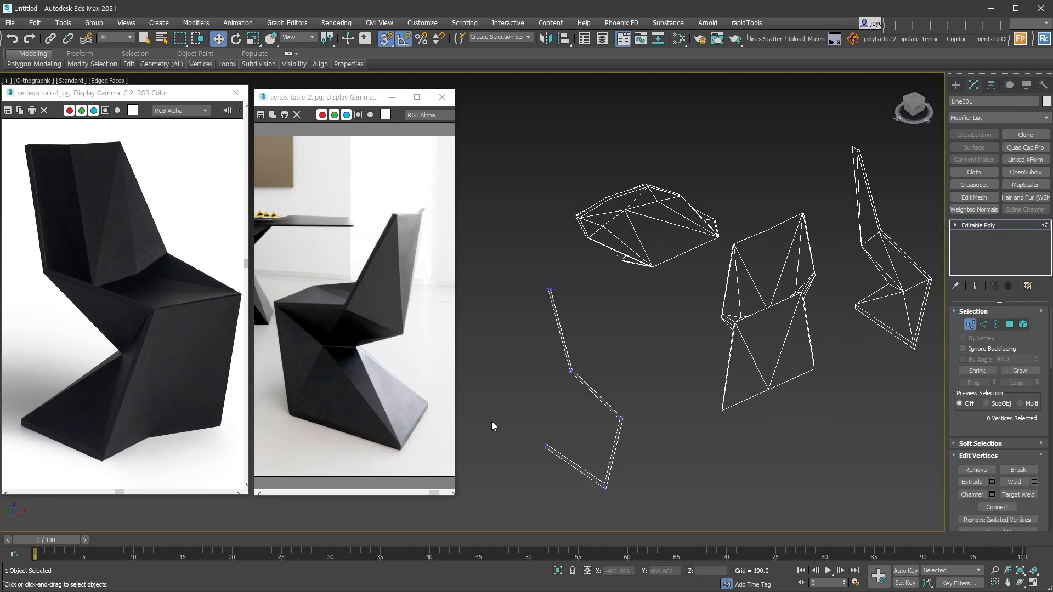
drag(495, 410, 553, 460)
alt+middle_drag(680, 446, 655, 448)
key(f)
key(z)
scroll(680, 384, down, 10)
middle_drag(831, 439, 788, 482)
click(788, 482)
drag(570, 408, 827, 433)
Move the profile's seat and backrest-top vertices across to the left side outline of the front drawing.
middle_drag(553, 288, 507, 337)
drag(517, 350, 800, 355)
drag(533, 321, 781, 332)
drag(532, 219, 581, 240)
middle_drag(581, 240, 576, 277)
drag(579, 271, 796, 270)
Align the profile's front and rear seat vertices with the matching corners of the front drawing using 2D snap.
scroll(820, 401, up, 5)
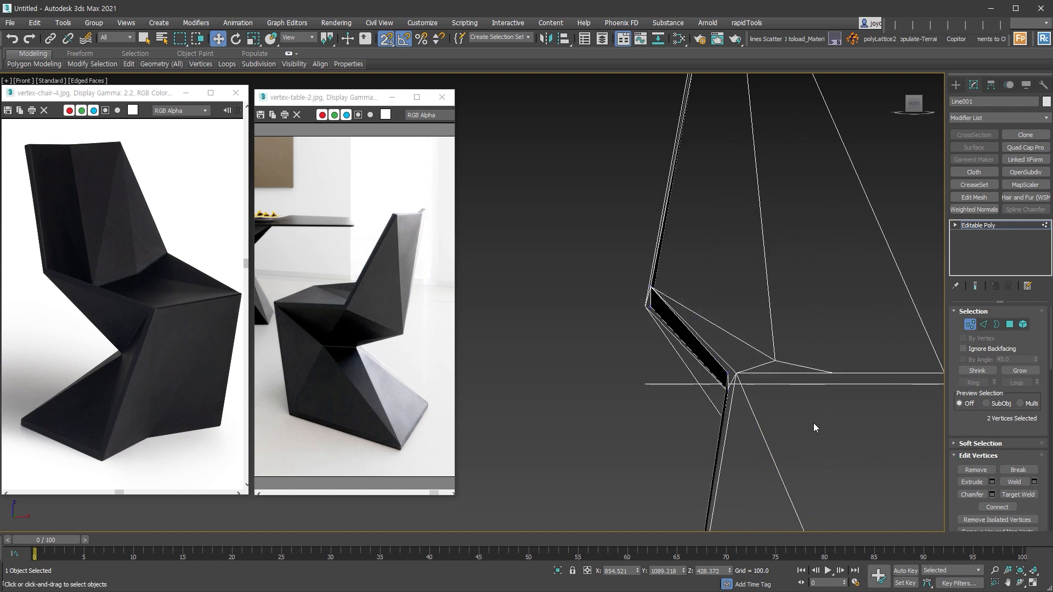
scroll(744, 392, up, 5)
drag(637, 284, 715, 318)
scroll(752, 355, down, 4)
scroll(721, 370, up, 2)
drag(660, 362, 711, 371)
scroll(708, 368, down, 3)
scroll(609, 240, up, 5)
drag(654, 244, 609, 245)
scroll(609, 244, down, 5)
Snap the profile's backrest-top vertices to the front drawing's upper corner and check the fit at the base.
middle_drag(629, 137, 646, 257)
middle_drag(628, 76, 677, 229)
scroll(677, 227, up, 2)
click(737, 234)
drag(759, 233, 717, 268)
middle_drag(708, 379, 698, 253)
scroll(647, 148, down, 4)
scroll(685, 399, down, 4)
scroll(668, 414, up, 5)
middle_drag(668, 415, 735, 87)
scroll(682, 383, up, 2)
click(721, 462)
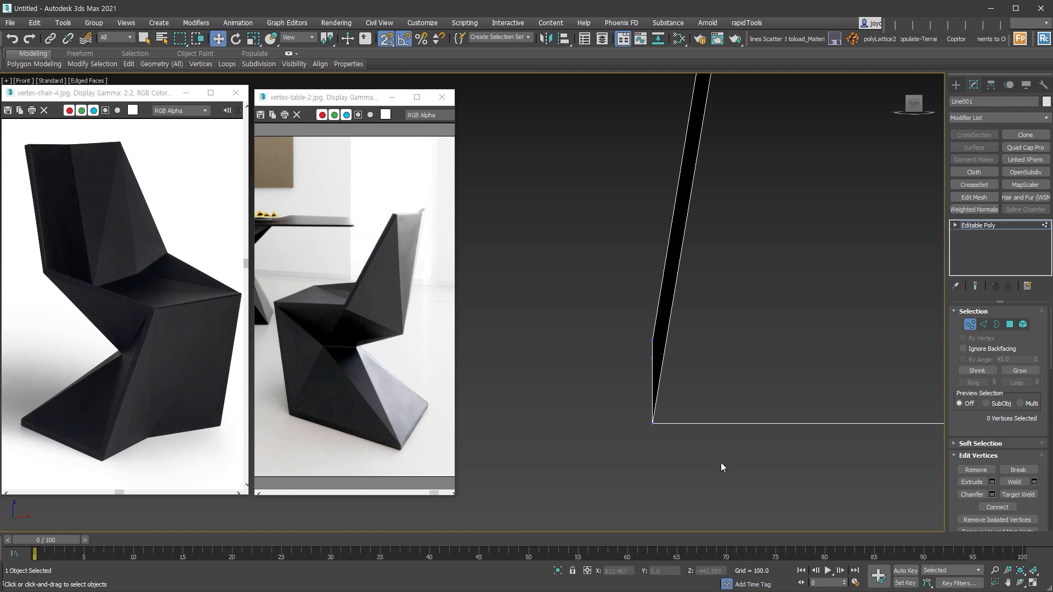
Centre the profile's pivot on the object and add a Symmetry modifier with mirror axis Z.
scroll(720, 462, down, 10)
key(1)
middle_drag(827, 437, 751, 416)
mouse_move(751, 416)
alt+middle_down()
mouse_move(726, 397)
mouse_move(751, 416)
alt+middle_up()
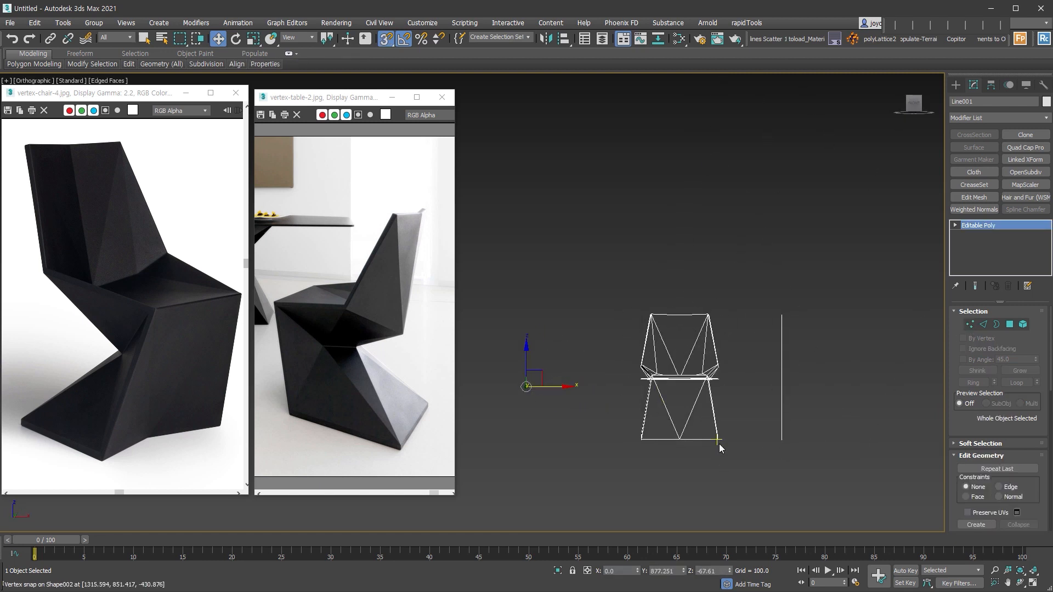
scroll(698, 364, up, 5)
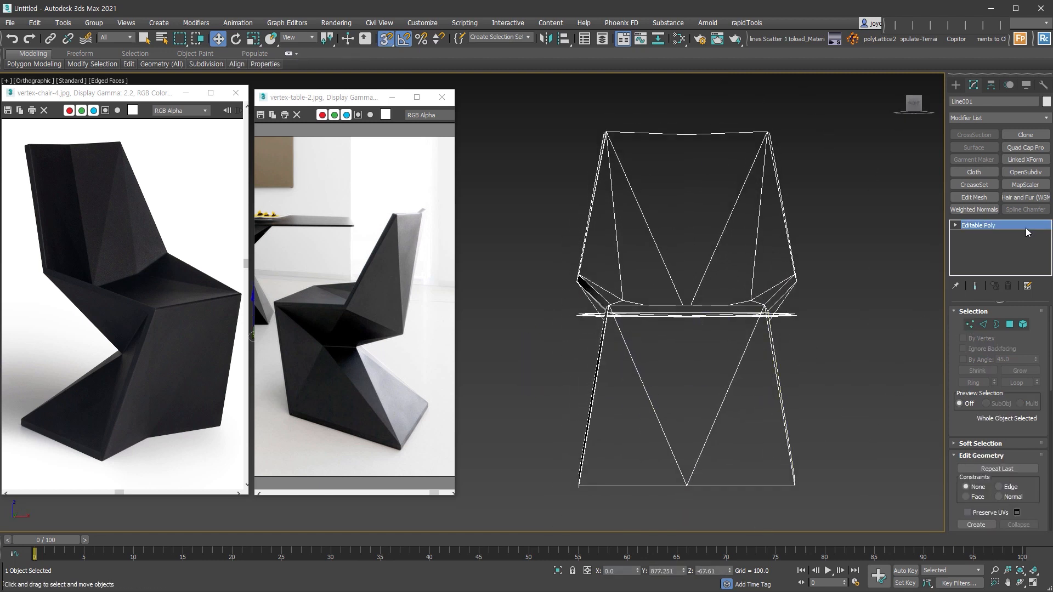
key(1)
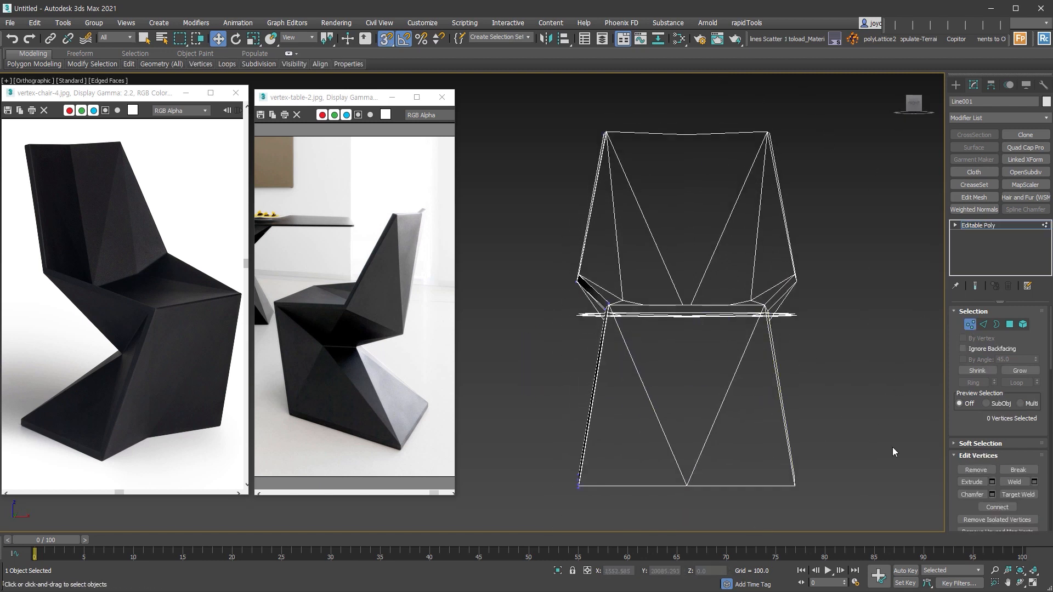
click(968, 325)
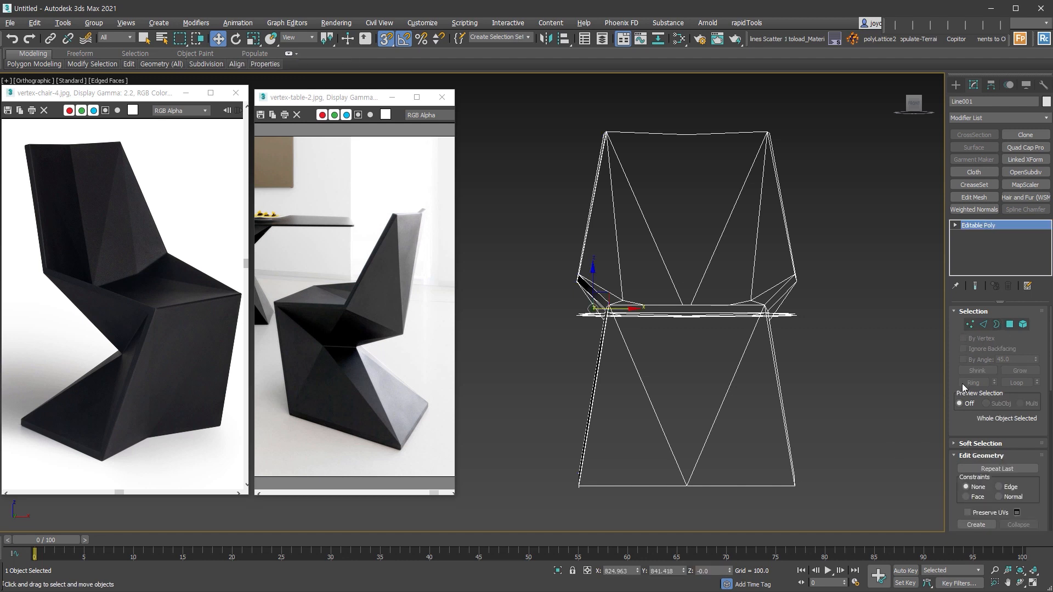
key(alt+s)
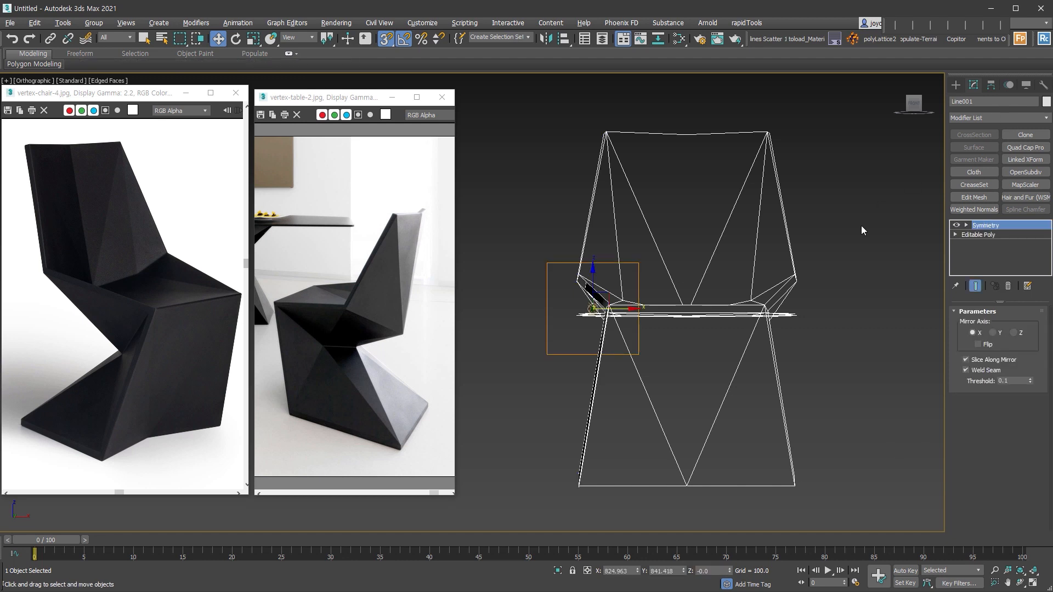
click(1013, 333)
Move the symmetry mirror plane to the front drawing's centreline and collapse the result to an editable poly.
click(1009, 227)
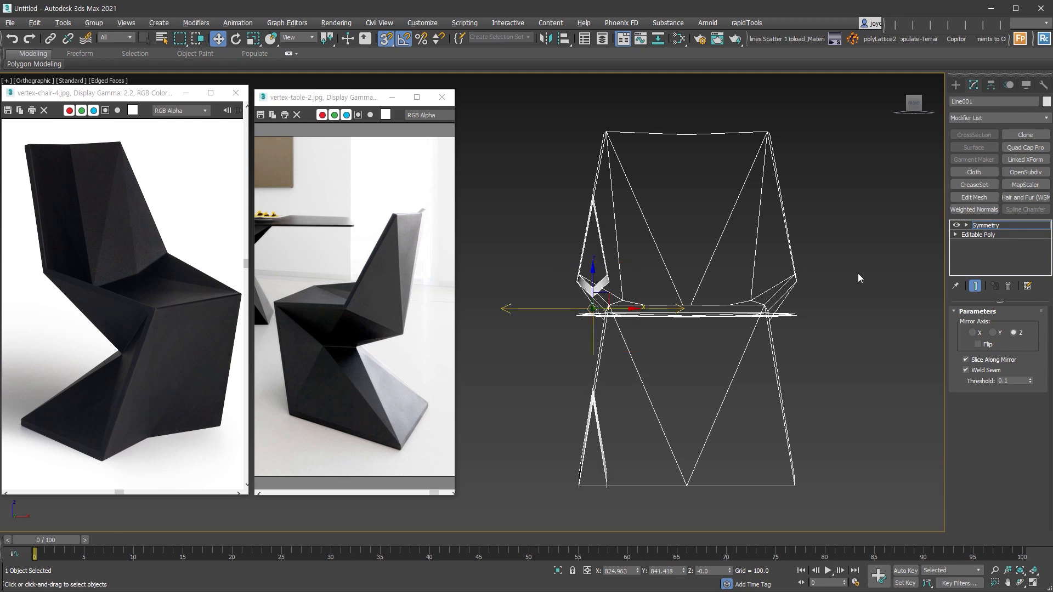
drag(617, 309, 681, 127)
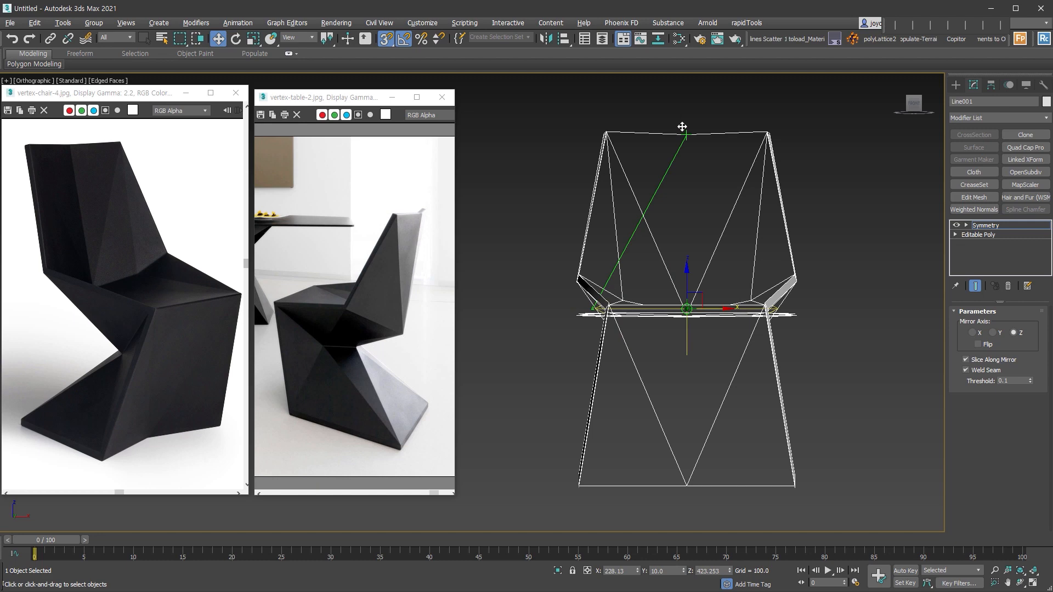
alt+middle_drag(888, 516, 745, 487)
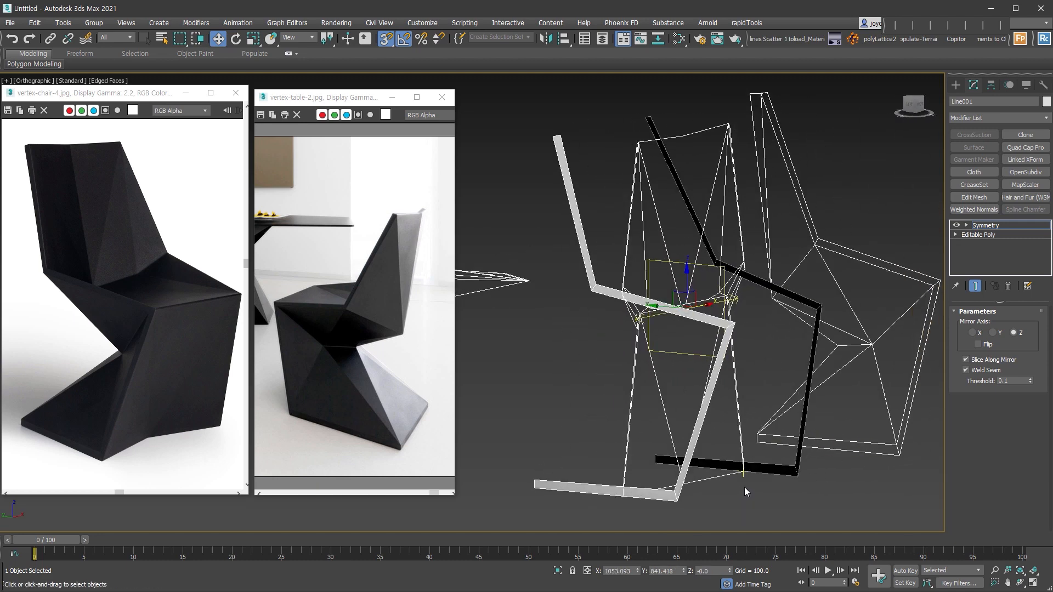
key(ctrl+e)
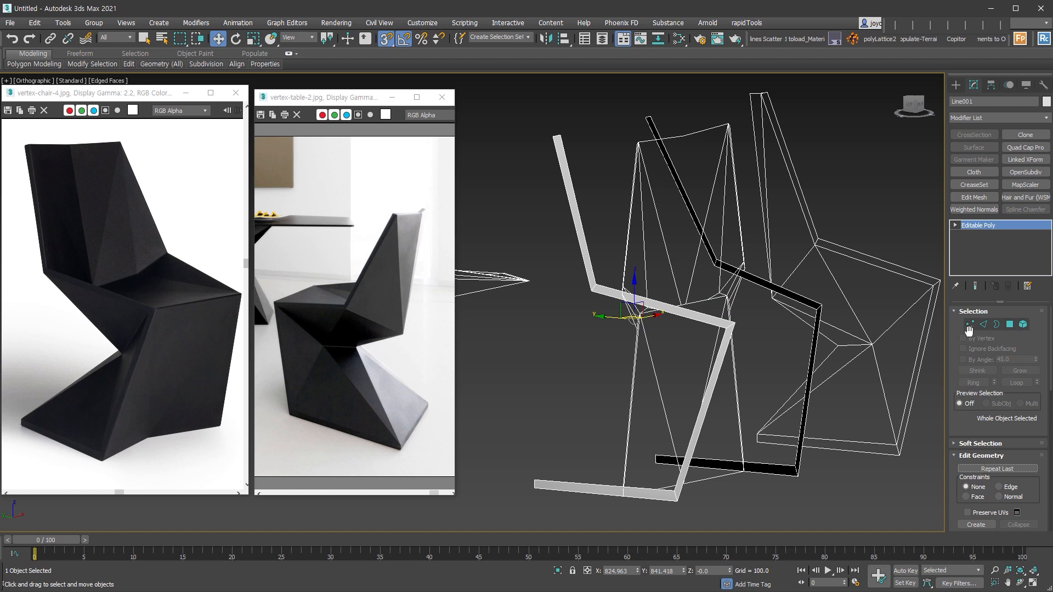
Bridge the two end edges at the top of the backrest to join both side profiles.
click(982, 324)
middle_drag(724, 224, 754, 312)
drag(533, 135, 725, 262)
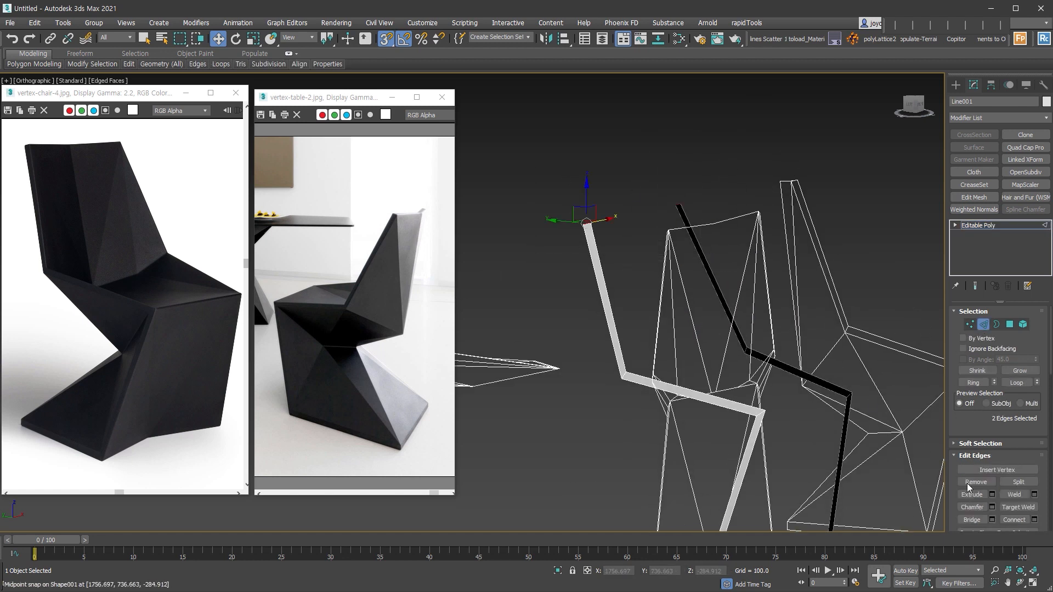
scroll(966, 415, down, 3)
click(979, 430)
Bridge the two end edges at the rear of the base and leave edge editing.
middle_drag(827, 369, 823, 154)
alt+middle_drag(822, 154, 856, 156)
drag(546, 280, 653, 404)
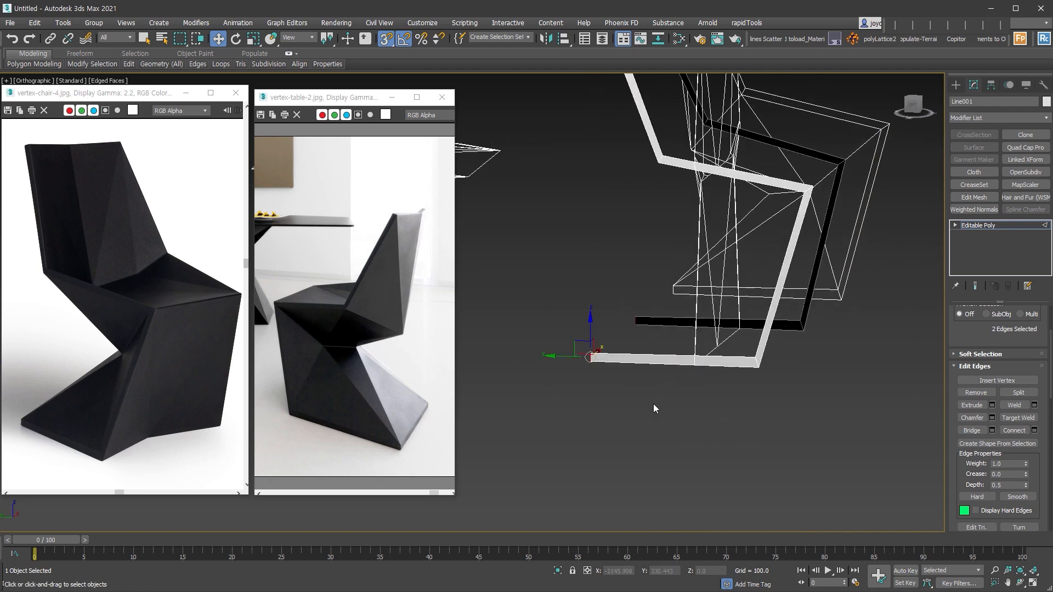
click(972, 430)
alt+middle_drag(775, 370, 716, 456)
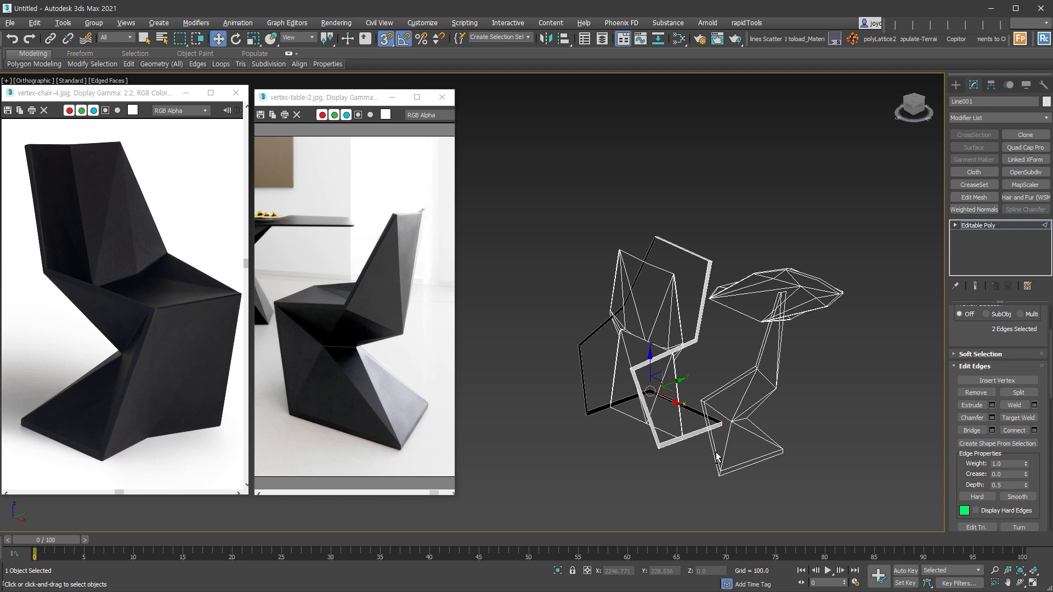
scroll(716, 454, up, 3)
key(2)
Move the front line drawing away from the chair mesh and reselect the mesh.
click(874, 376)
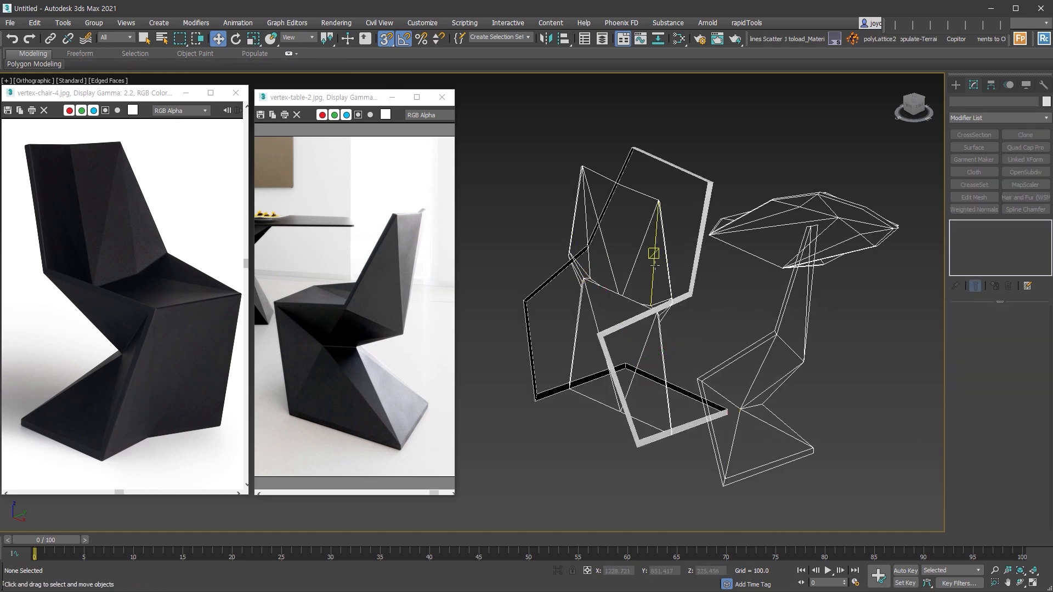
click(655, 265)
drag(677, 246, 780, 220)
alt+middle_drag(704, 389, 739, 439)
click(744, 435)
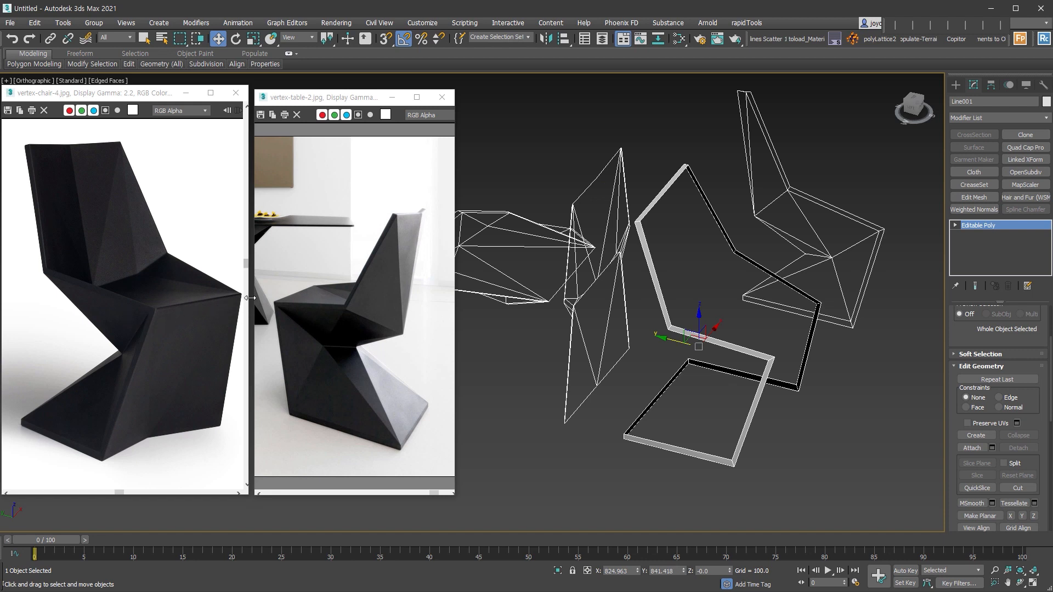
Cap the 10-edge border loop that encloses the chair's backrest, seat and front.
click(955, 226)
click(975, 253)
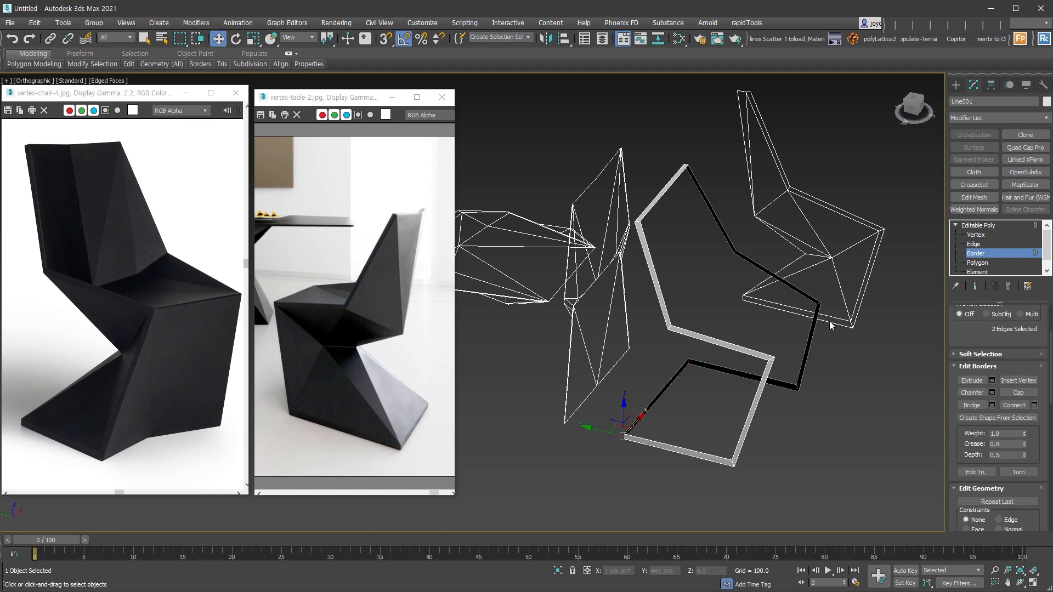
click(817, 300)
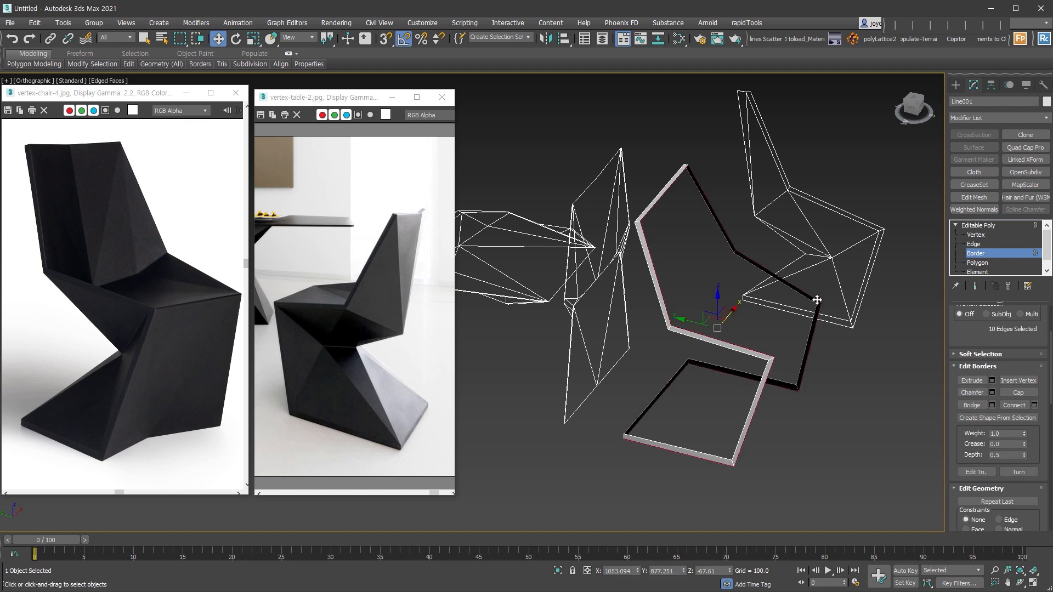
click(1017, 392)
alt+middle_drag(914, 410, 864, 407)
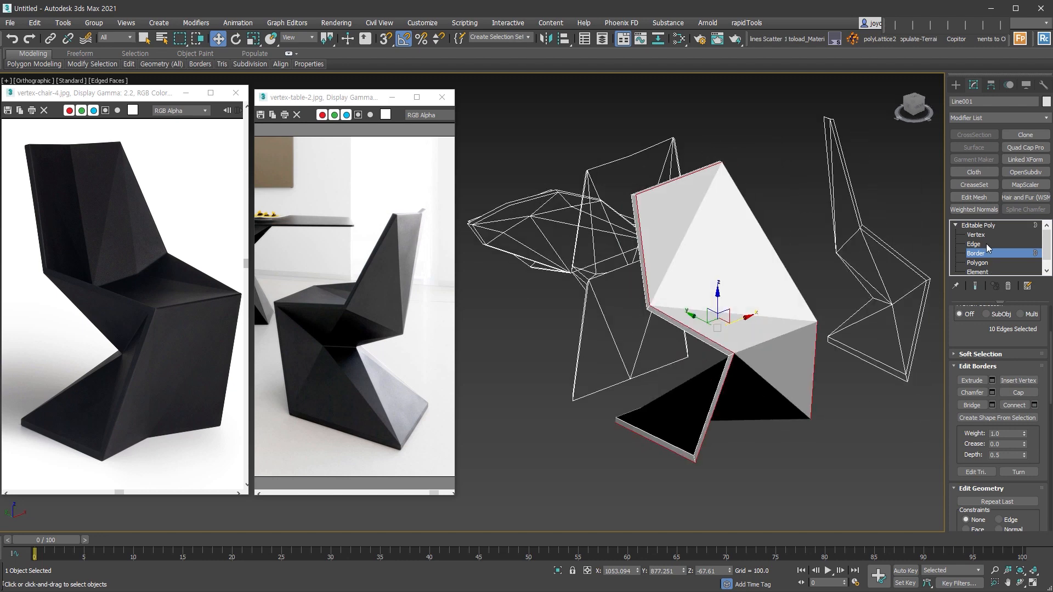
Connect the two front corner vertices of the seat with an edge that splits the capped polygon.
key(1)
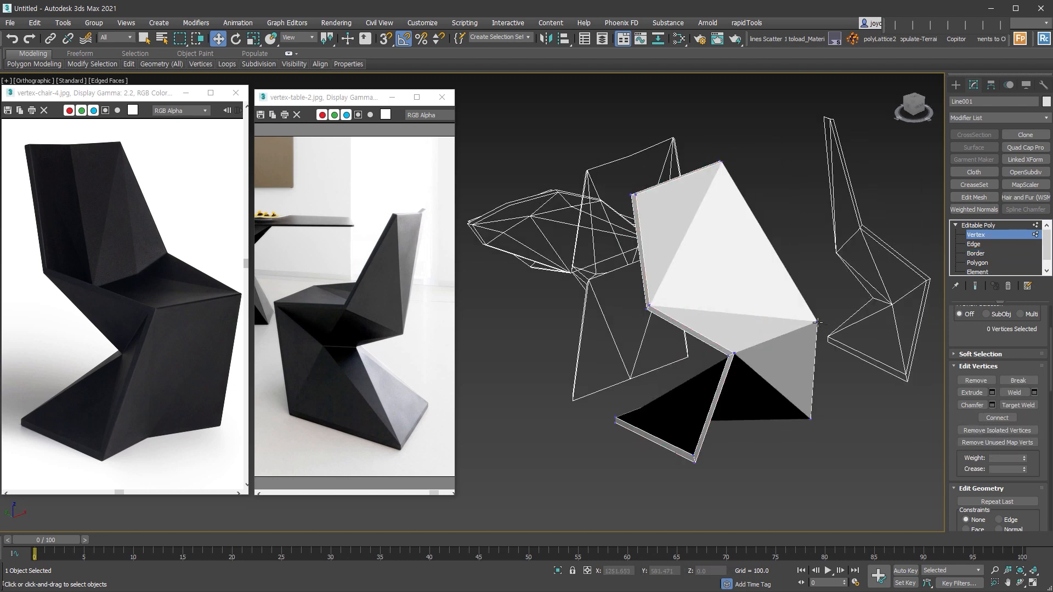
click(816, 323)
ctrl+click(733, 353)
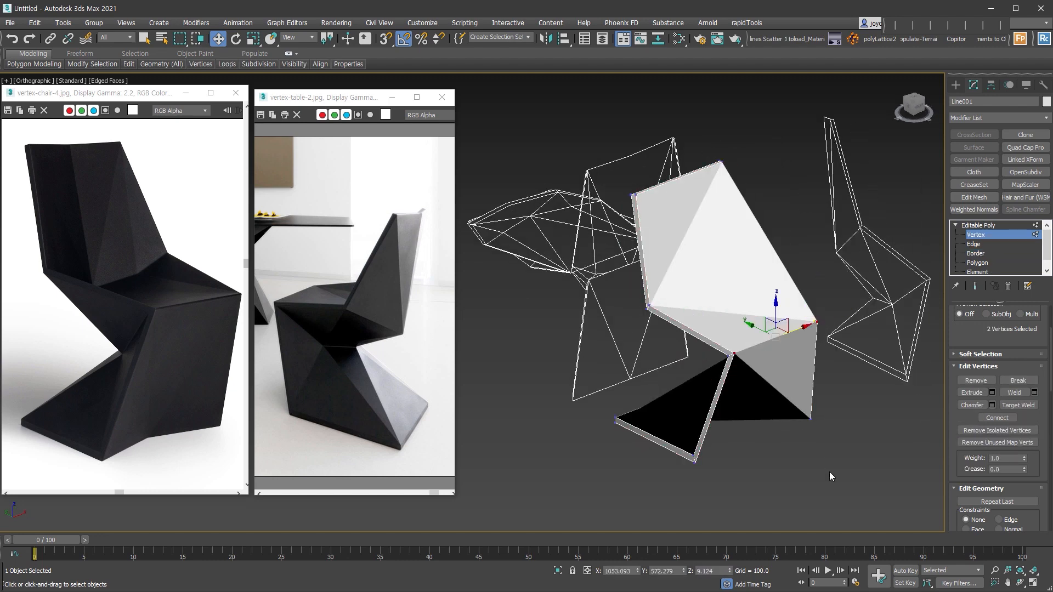
click(990, 418)
scroll(804, 347, up, 4)
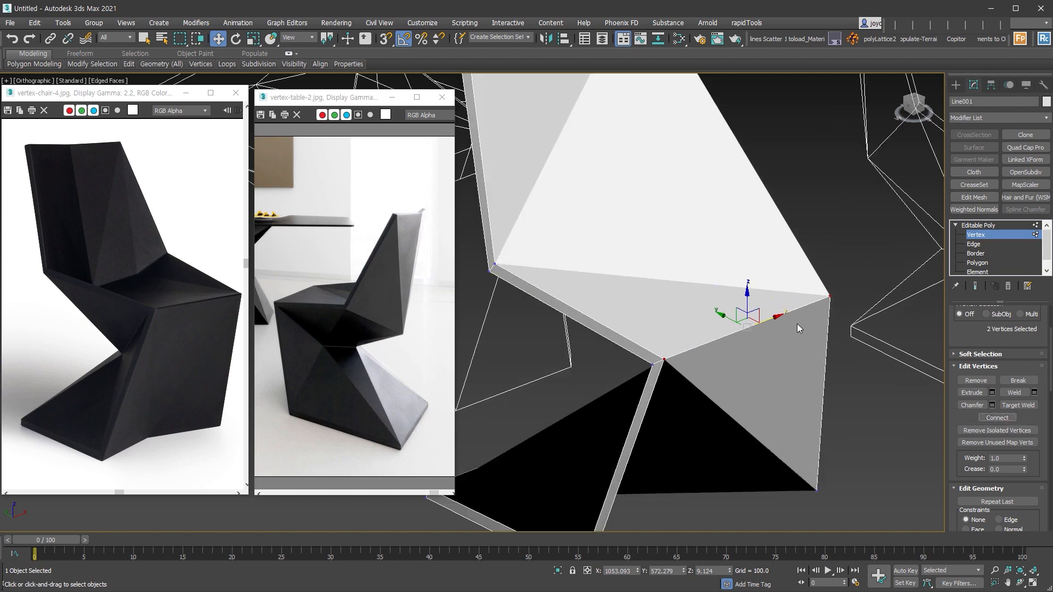
scroll(797, 323, down, 2)
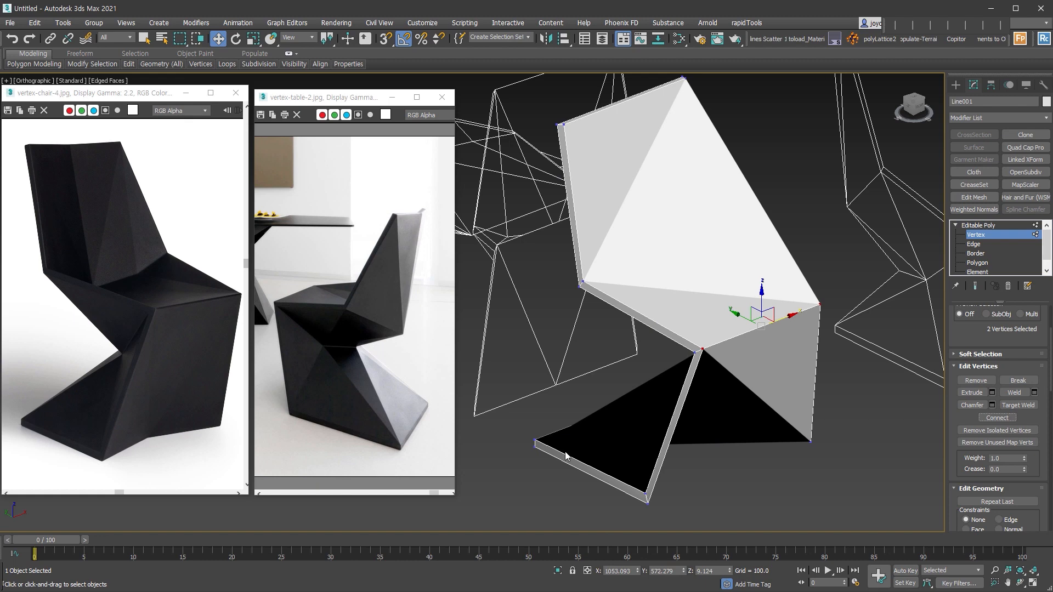
Inset the polygon below the seat's front edge and collapse the inner polygon to a single vertex.
key(4)
alt+middle_drag(854, 419, 790, 372)
click(666, 357)
alt+middle_drag(666, 358, 632, 396)
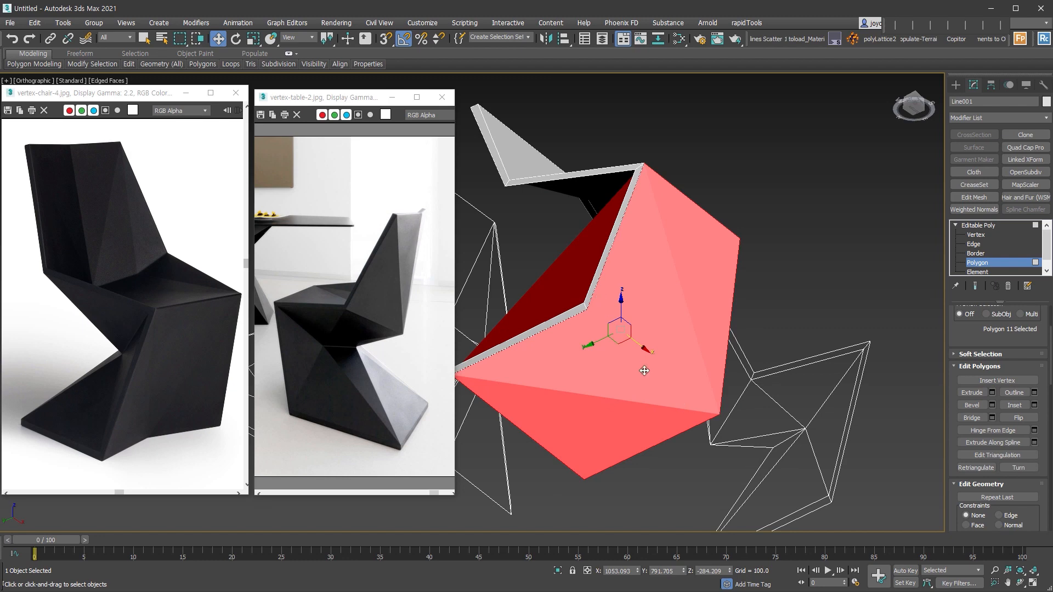
alt+middle_drag(768, 423, 779, 443)
right_click(638, 309)
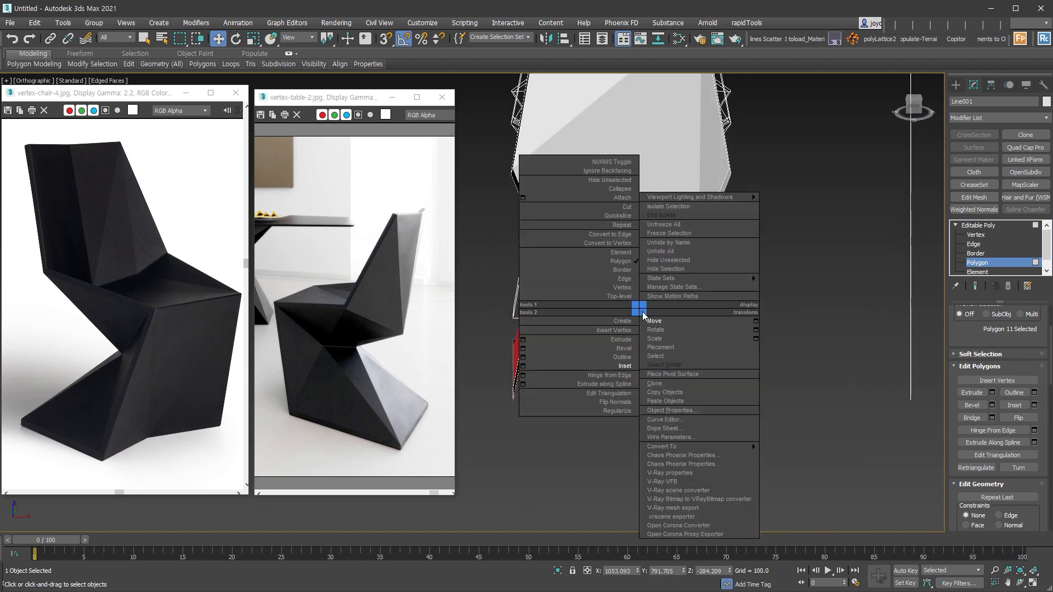
click(626, 363)
drag(698, 331, 695, 340)
scroll(985, 336, down, 3)
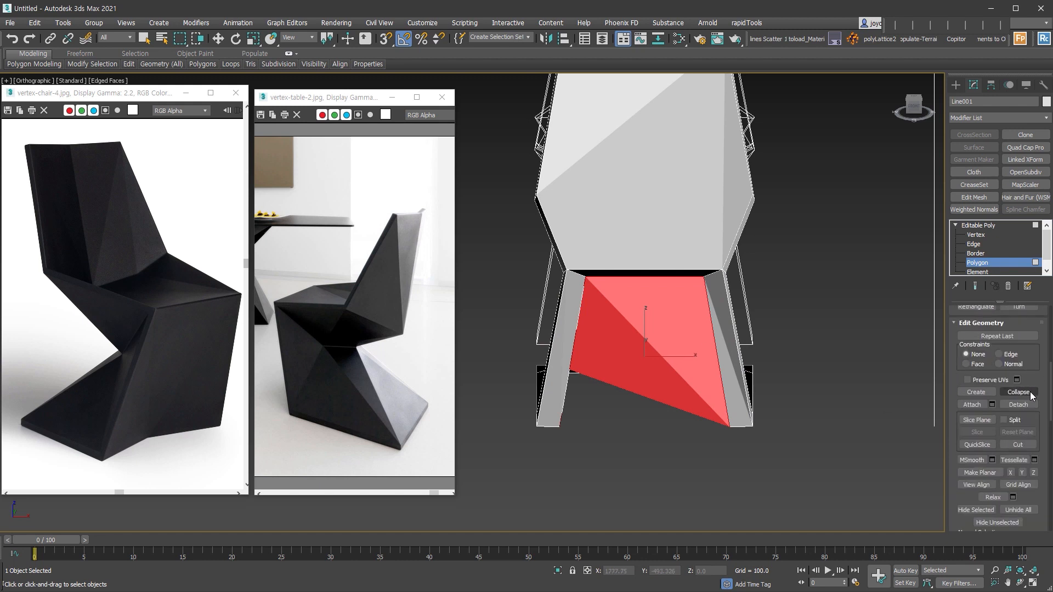
click(1031, 395)
Lower the collapsed front vertex vertically to the base level with snapping on.
click(980, 234)
alt+middle_drag(828, 406, 729, 380)
click(704, 378)
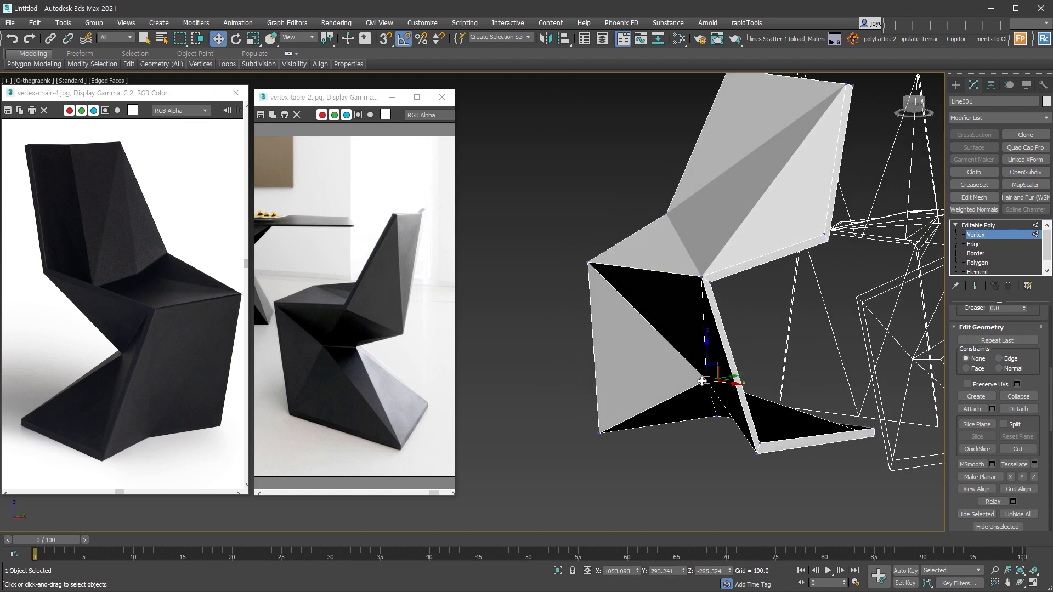
key(s)
drag(708, 355, 707, 415)
mouse_move(775, 476)
alt+middle_down()
mouse_move(798, 479)
mouse_move(772, 478)
alt+middle_up()
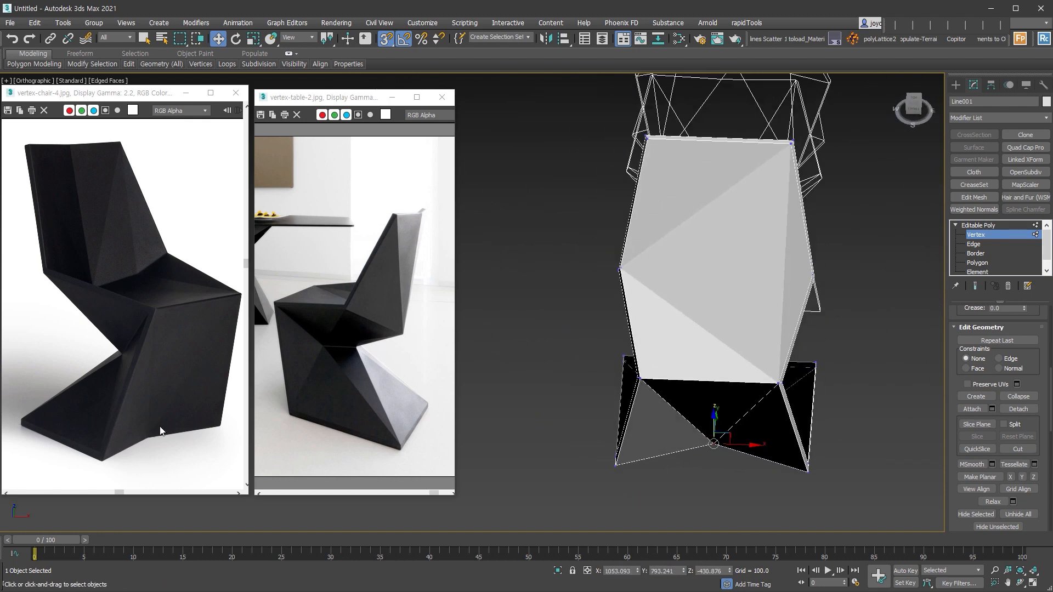
Inset the polygon spanning the seat and backrest and collapse the inner polygon to a single vertex.
key(4)
click(751, 267)
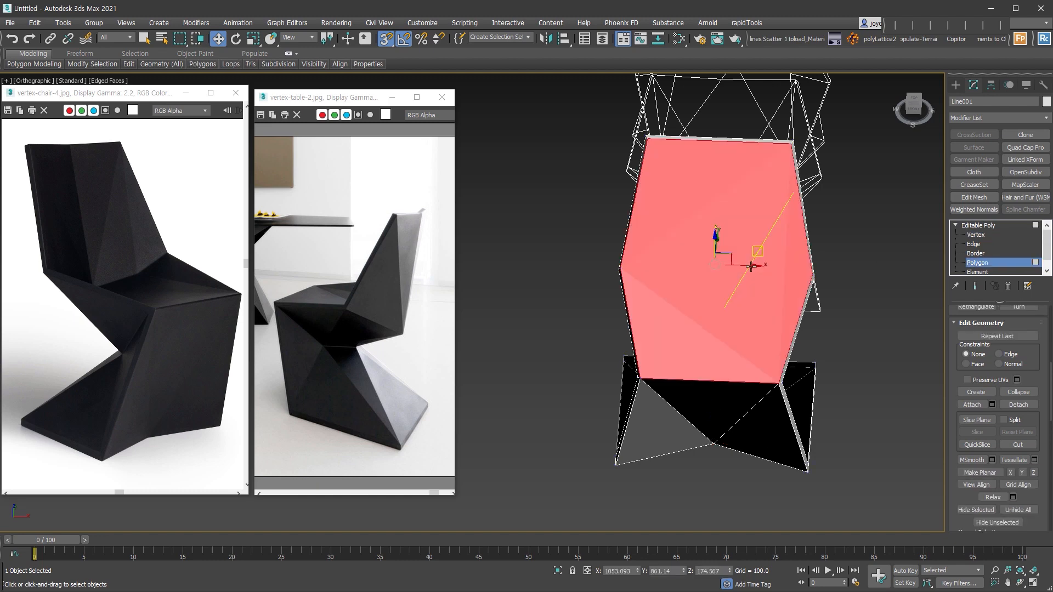
alt+middle_drag(811, 397, 796, 421)
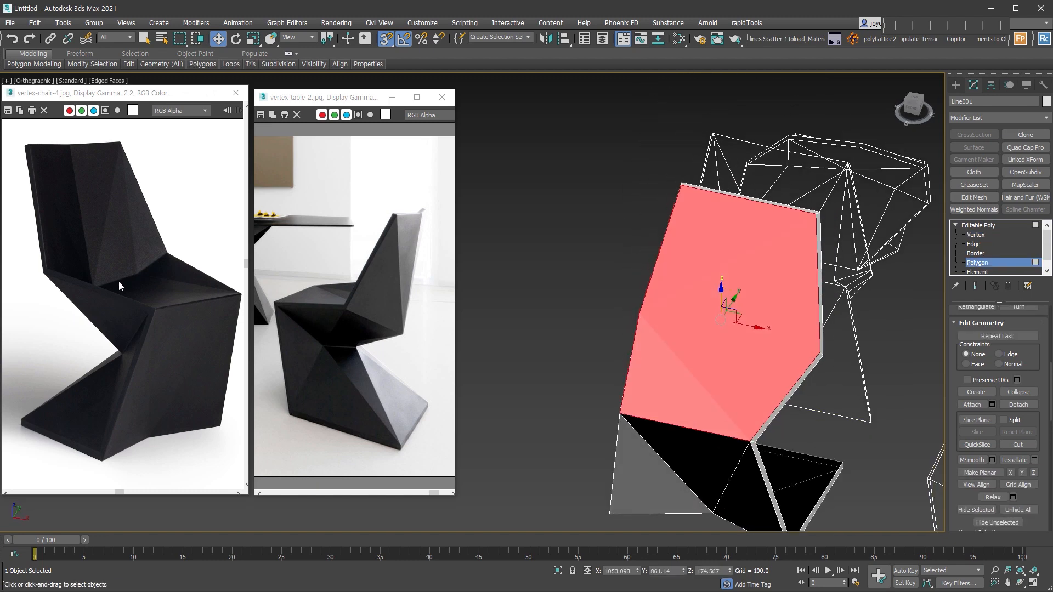
right_click(723, 277)
click(690, 353)
drag(712, 338, 723, 344)
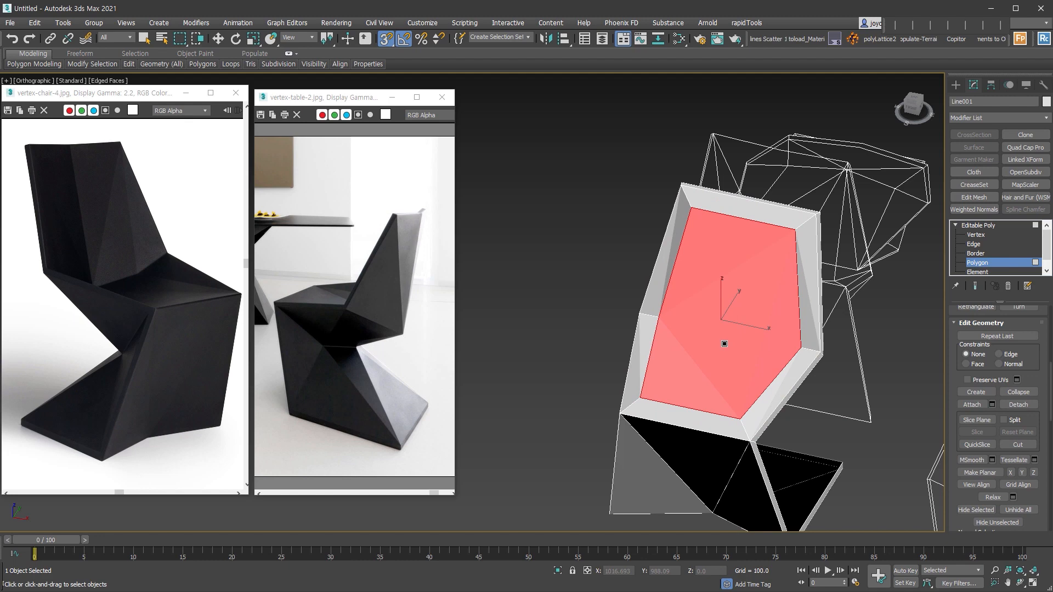
click(1018, 392)
alt+middle_drag(882, 378, 800, 367)
key(w)
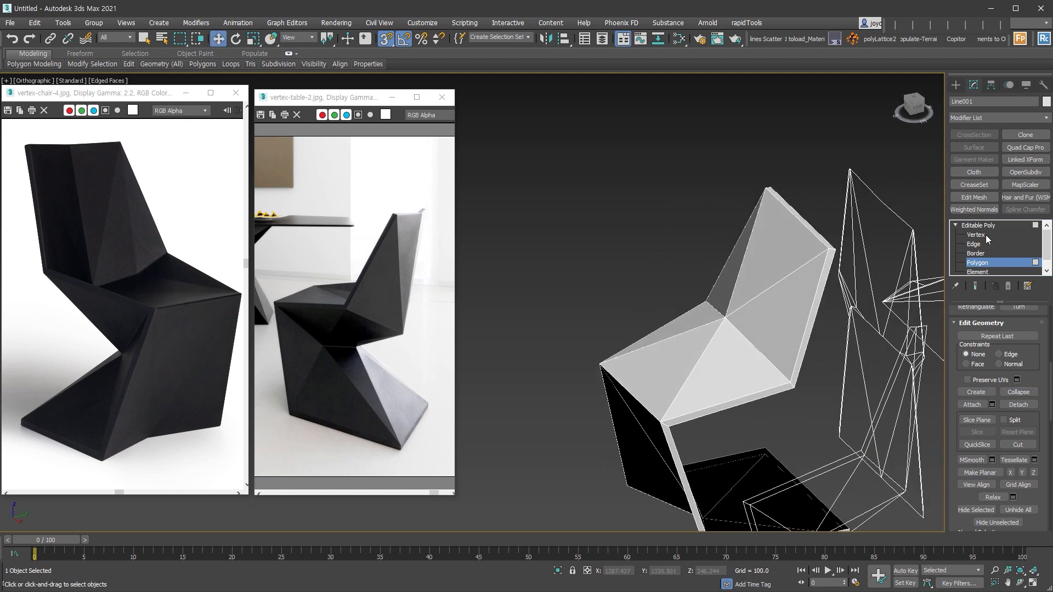
Move the collapsed central vertex down and back to form the crease where the seat meets the backrest.
click(986, 235)
click(725, 317)
alt+middle_drag(726, 318, 746, 316)
drag(740, 310, 792, 346)
alt+middle_drag(855, 416, 900, 440)
drag(793, 340, 803, 351)
mouse_move(790, 342)
alt+middle_down()
mouse_move(816, 352)
mouse_move(791, 359)
mouse_move(793, 348)
alt+middle_up()
drag(794, 346, 798, 341)
alt+middle_drag(851, 446, 831, 453)
middle_drag(831, 453, 787, 389)
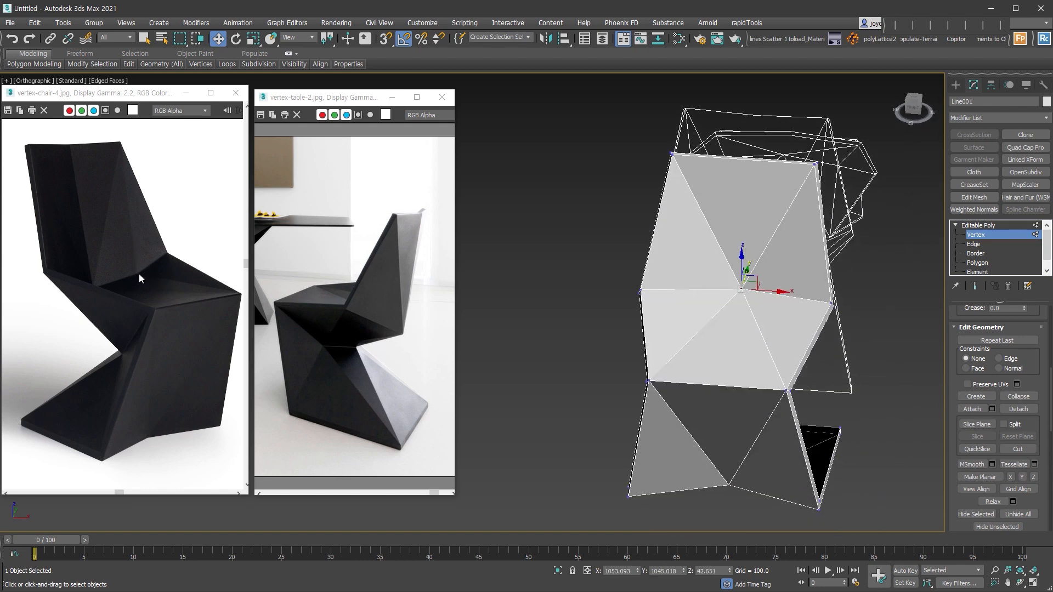
Inset the four polygons flanking the seat's central crease vertex and collapse each adjoining pair to a single vertex.
click(971, 262)
click(806, 279)
ctrl+click(797, 322)
ctrl+click(701, 259)
ctrl+click(687, 311)
right_click(765, 268)
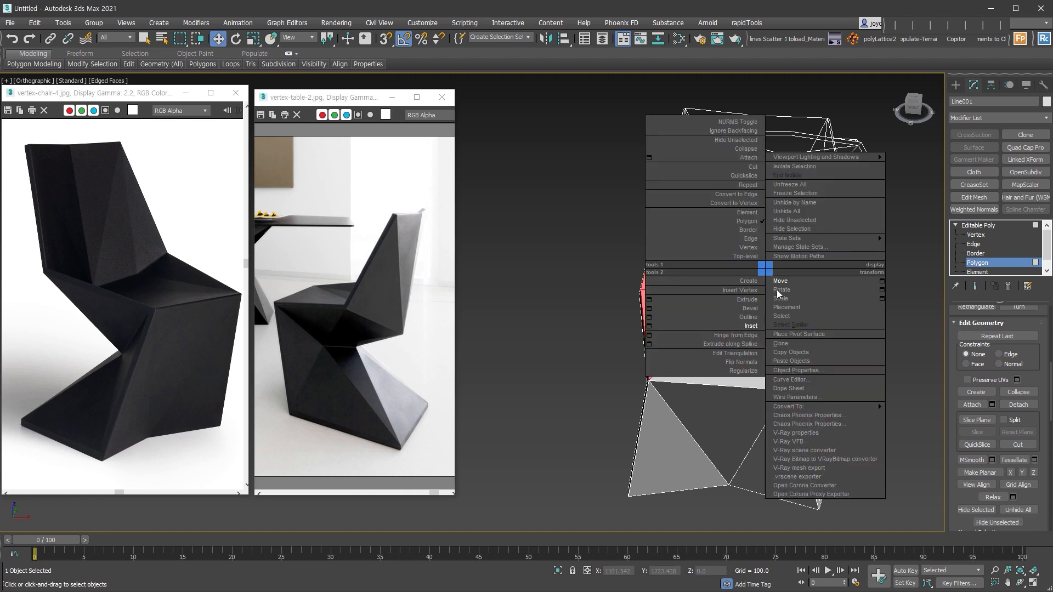
click(759, 326)
click(1033, 391)
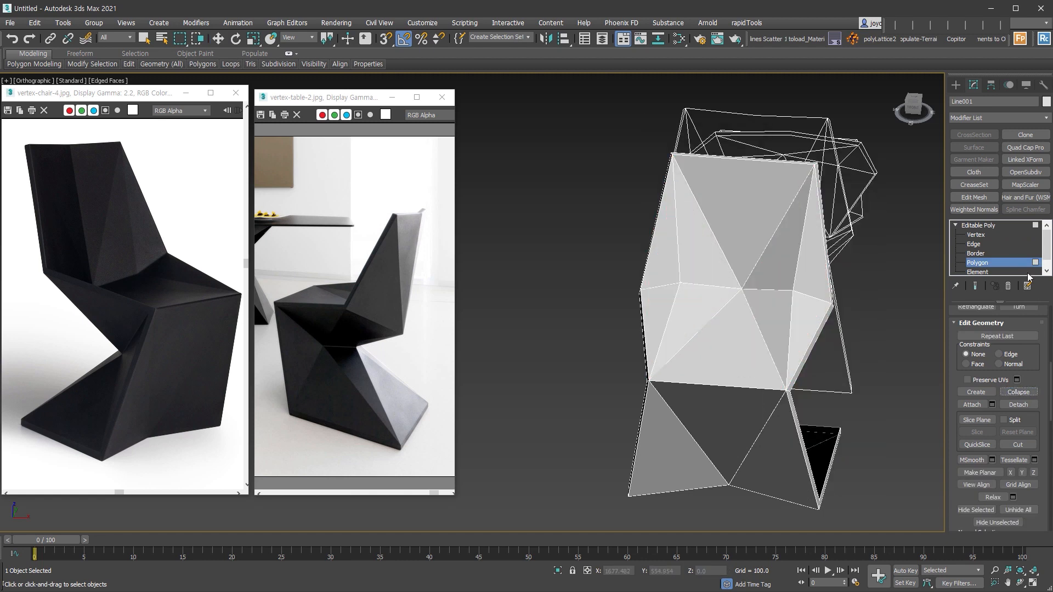
Move the two collapsed vertices beside the central crease vertex back and down to shape the seat-to-backrest fold.
key(1)
click(792, 290)
ctrl+click(680, 284)
alt+middle_drag(680, 284, 793, 295)
drag(793, 294, 813, 294)
alt+middle_drag(813, 293, 905, 296)
drag(766, 255, 767, 273)
alt+middle_drag(794, 331, 818, 396)
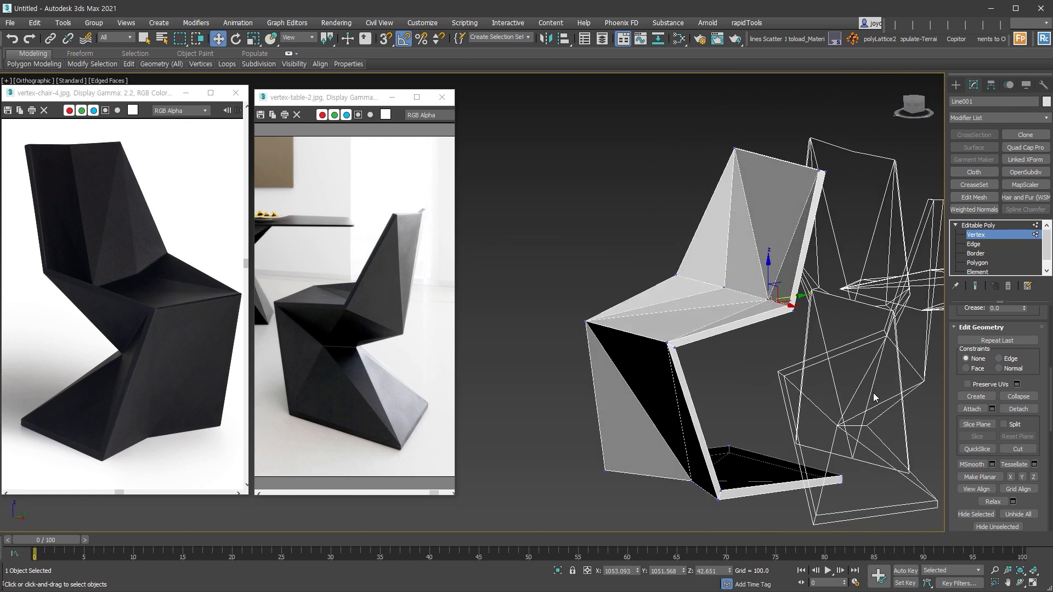
Cap the open border running around the chair's back and underside.
key(3)
alt+middle_drag(872, 392, 748, 403)
click(747, 505)
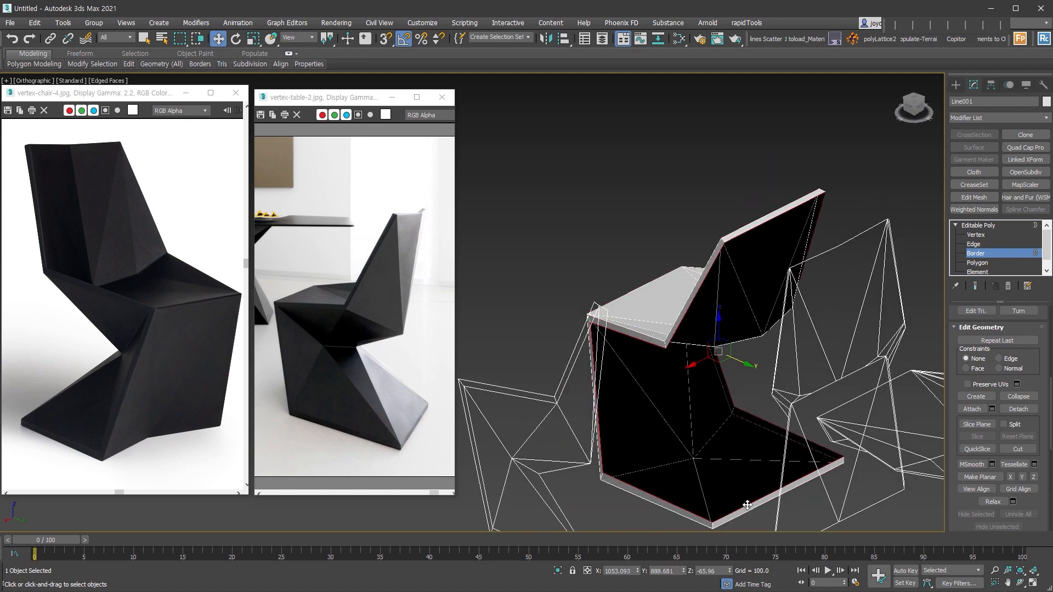
scroll(1020, 394, up, 5)
click(1018, 429)
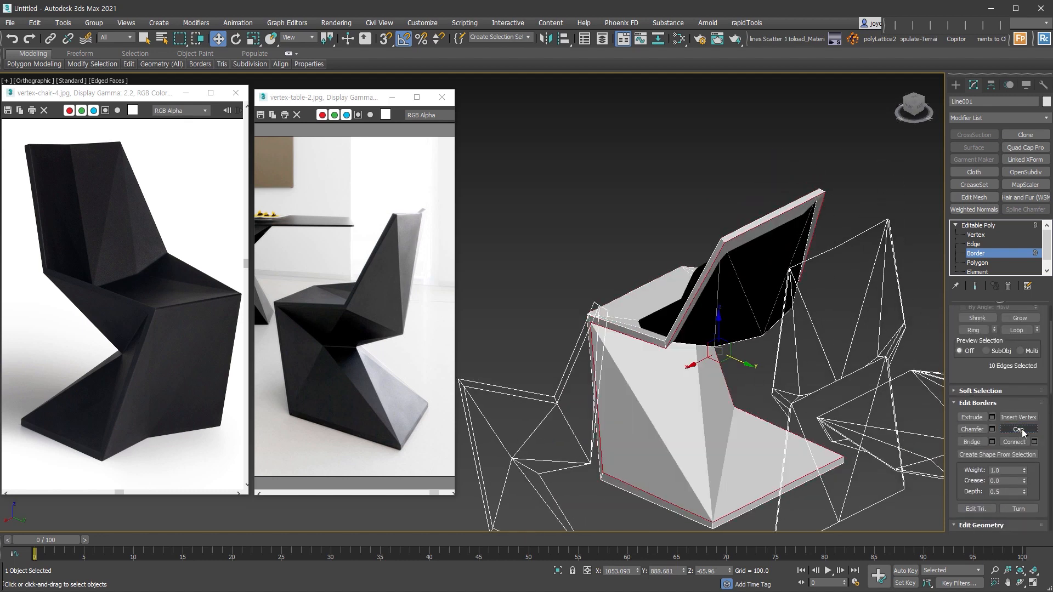
Connect the seat-backrest corner to the rear base corner across the capped face on both sides of the chair.
click(976, 235)
middle_drag(799, 402, 780, 338)
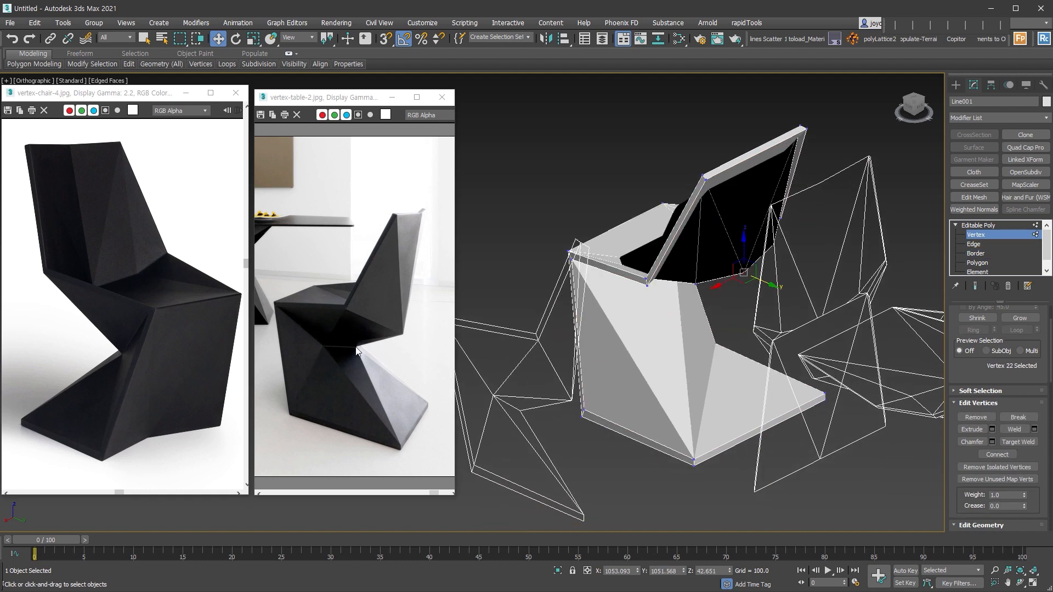
ctrl+click(693, 461)
alt+middle_drag(693, 461, 644, 329)
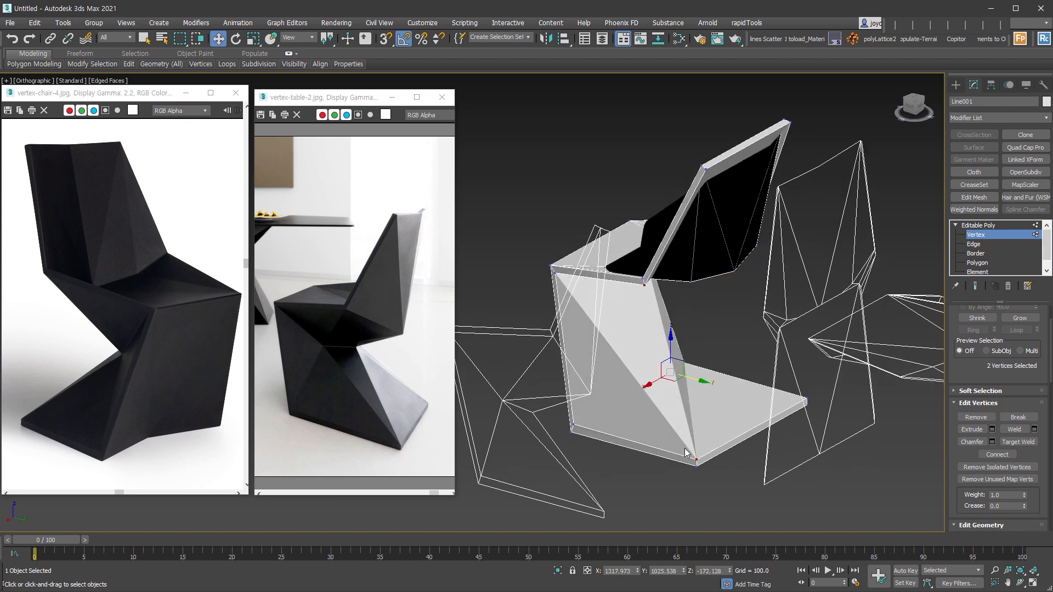
alt+middle_drag(924, 451, 748, 483)
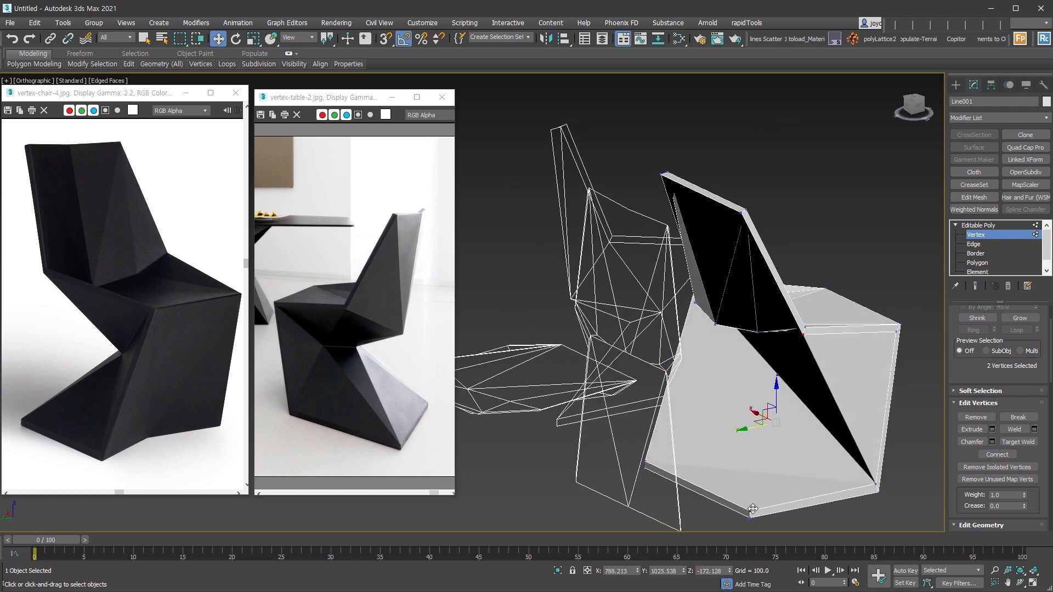
click(997, 455)
mouse_move(799, 415)
alt+middle_down()
mouse_move(933, 414)
mouse_move(763, 311)
alt+middle_up()
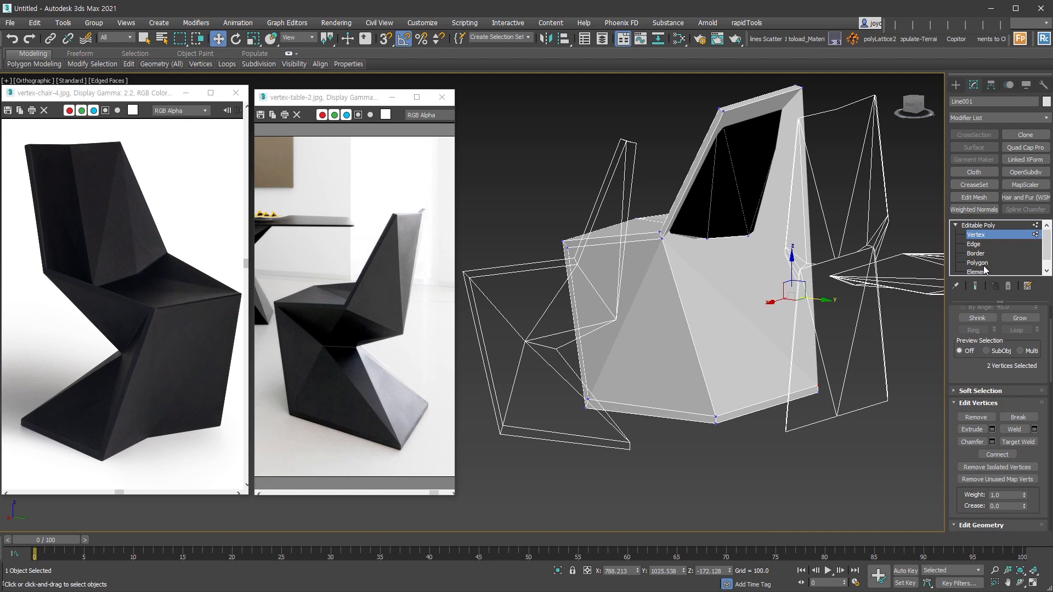
Inset the polygons on both sides of the chair below the seat and collapse each inner polygon to a vertex.
key(4)
click(660, 327)
alt+middle_drag(660, 326, 729, 349)
ctrl+click(729, 349)
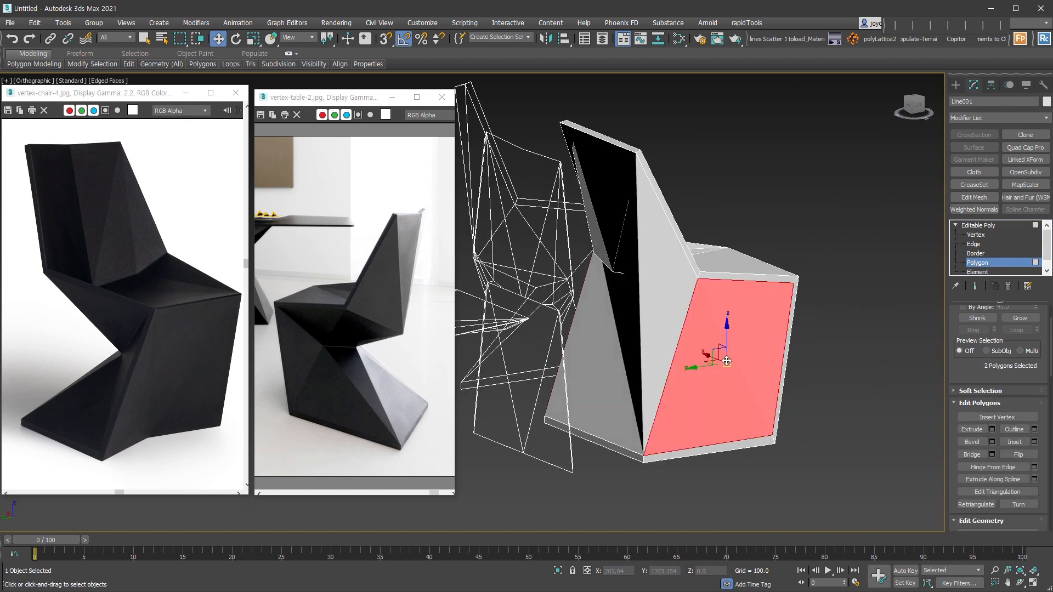
right_click(735, 323)
click(720, 380)
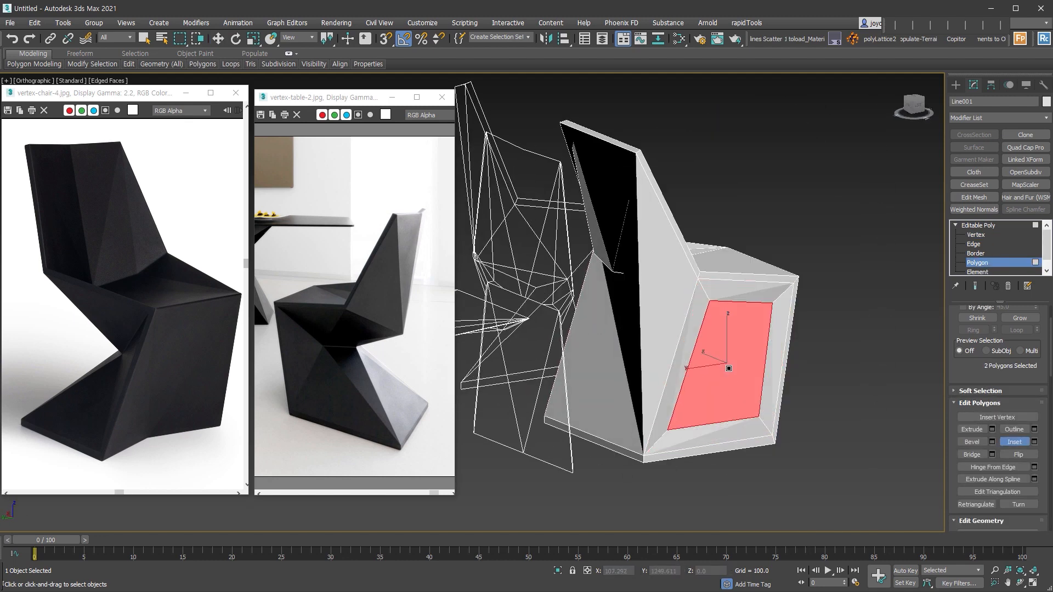
scroll(1019, 423, down, 5)
click(1023, 420)
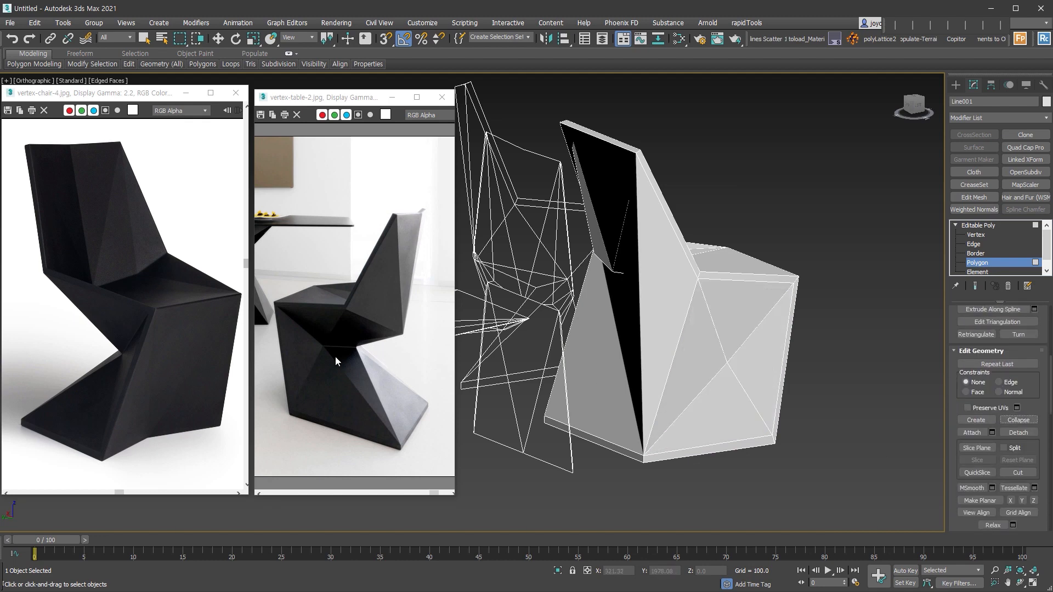
alt+middle_drag(710, 395, 781, 381)
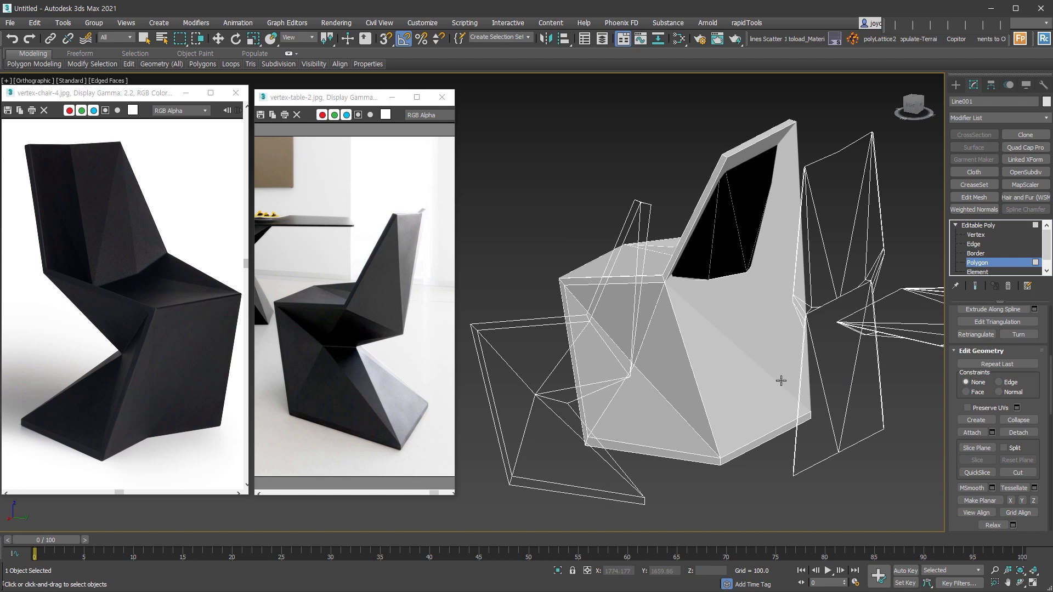
Inset the large rear polygon running from the backrest to the base and collapse its inner polygon to a vertex.
click(720, 346)
alt+middle_drag(728, 346, 642, 351)
right_click(752, 319)
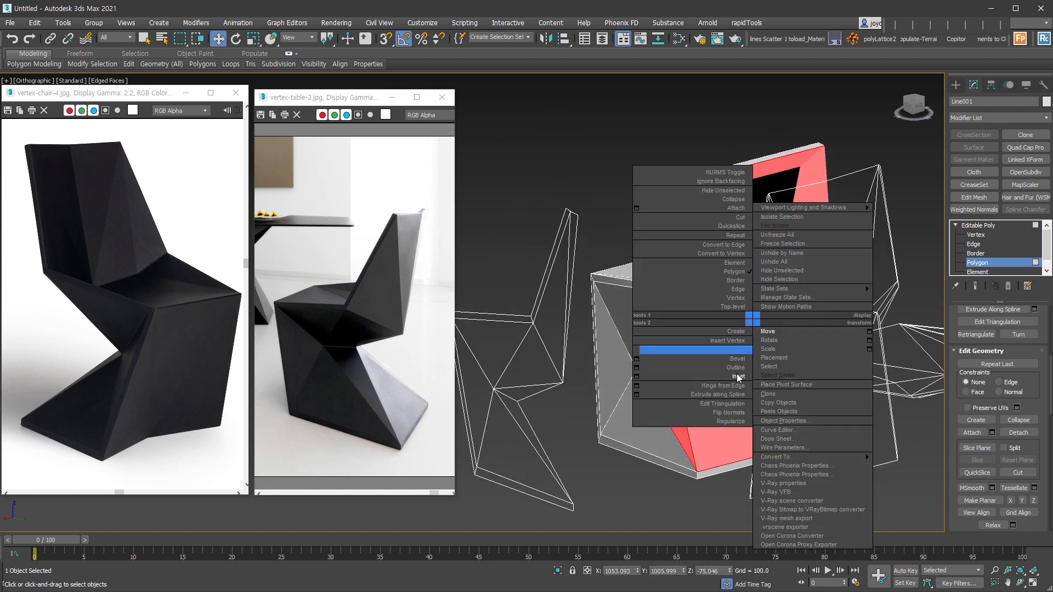
click(736, 377)
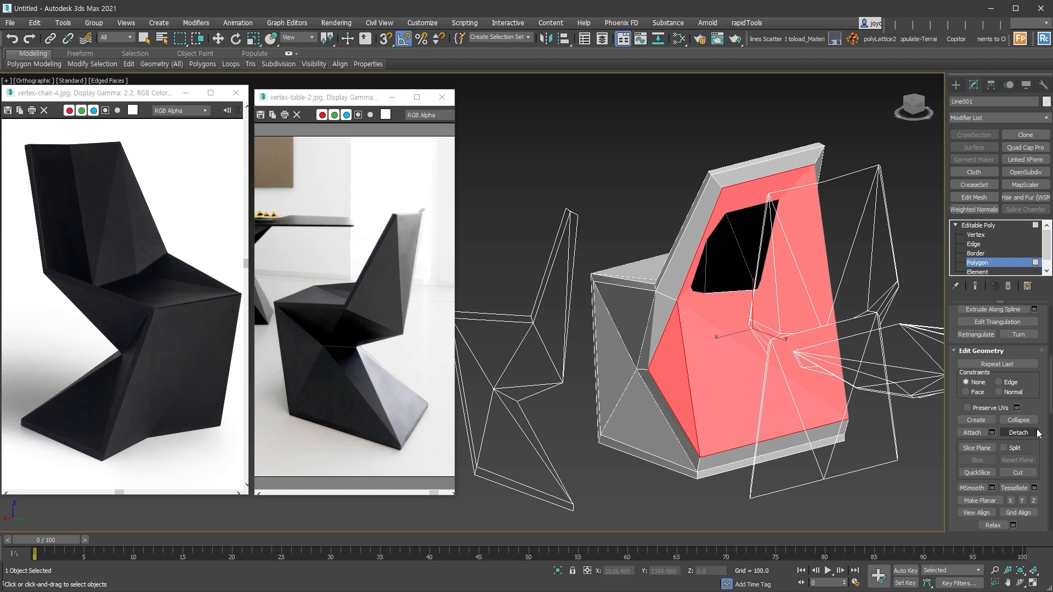
click(1031, 421)
alt+middle_drag(746, 405, 704, 350)
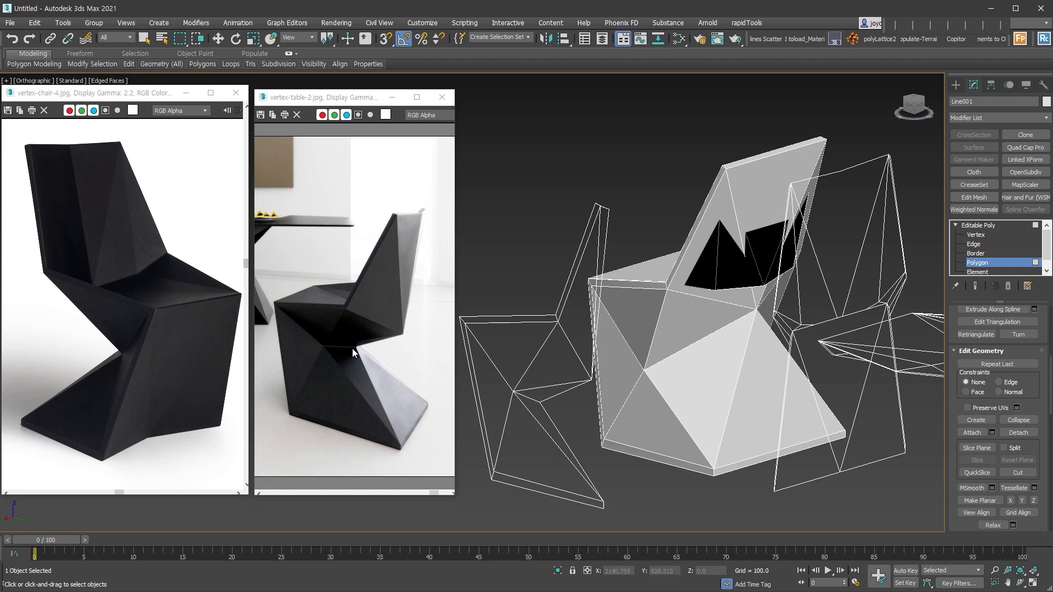
Inset the lower rear polygons together and collapse their inner area to a single vertex.
alt+middle_drag(664, 380, 712, 390)
click(706, 391)
click(654, 365)
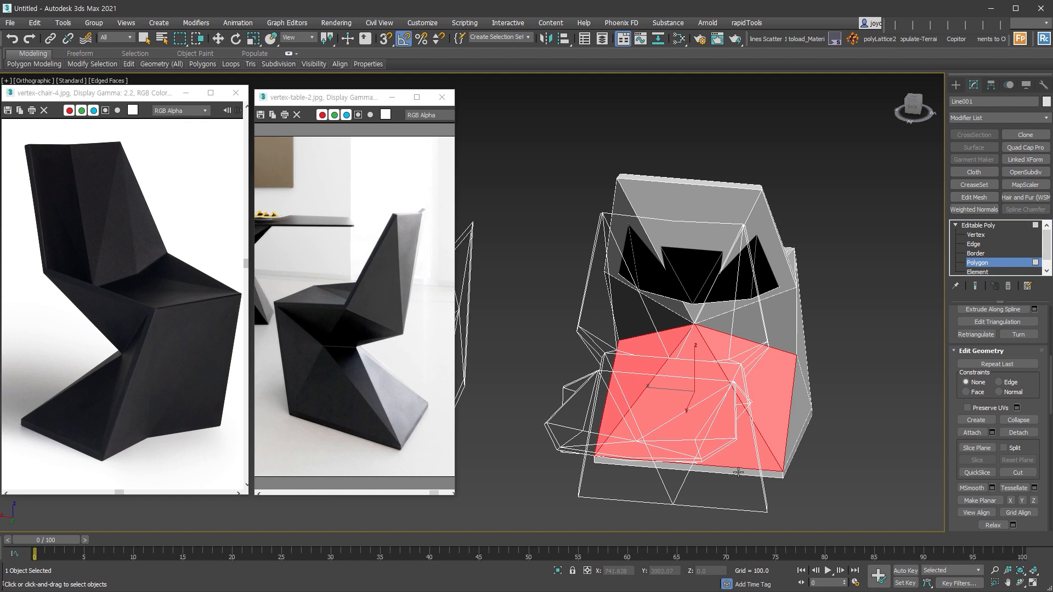
click(1030, 421)
In a see-through left view, move the collapsed side vertex forward onto the matching point of the line drawing with snapping on.
click(977, 235)
alt+middle_drag(680, 393, 774, 372)
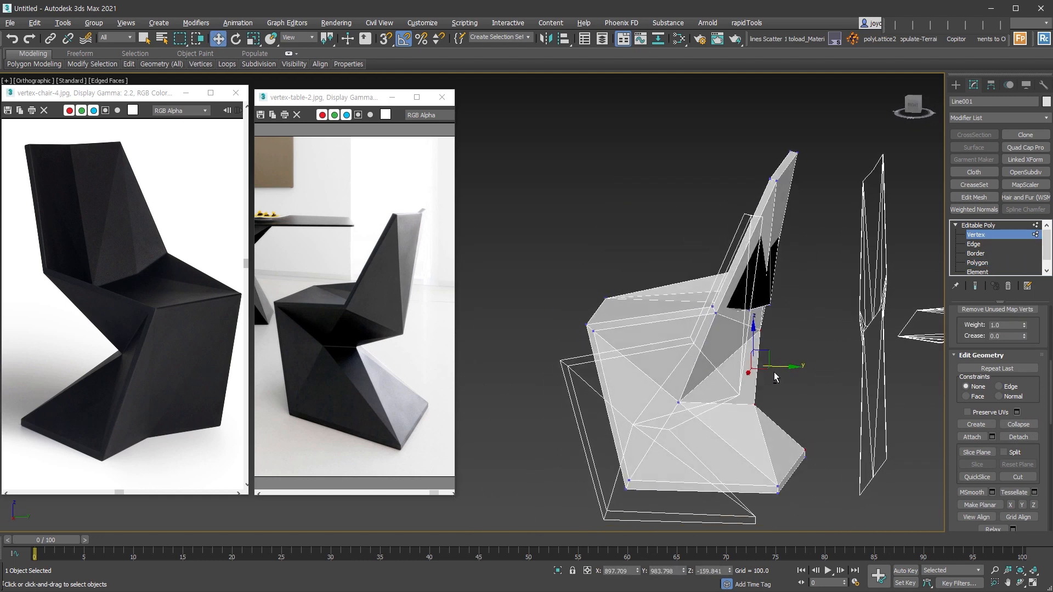
click(792, 334)
middle_drag(791, 335, 761, 228)
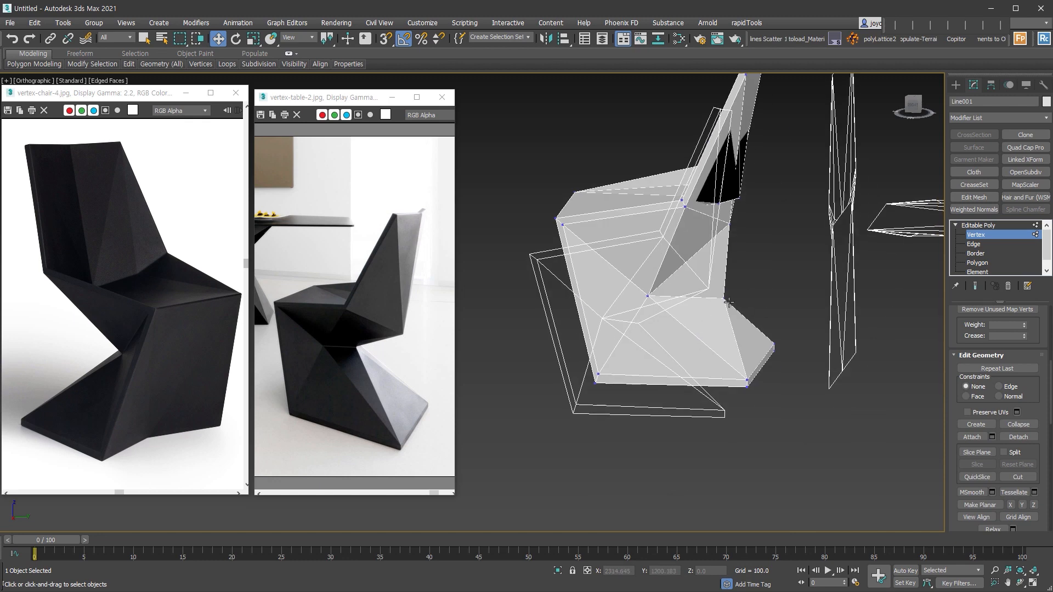
alt+middle_drag(677, 316, 692, 300)
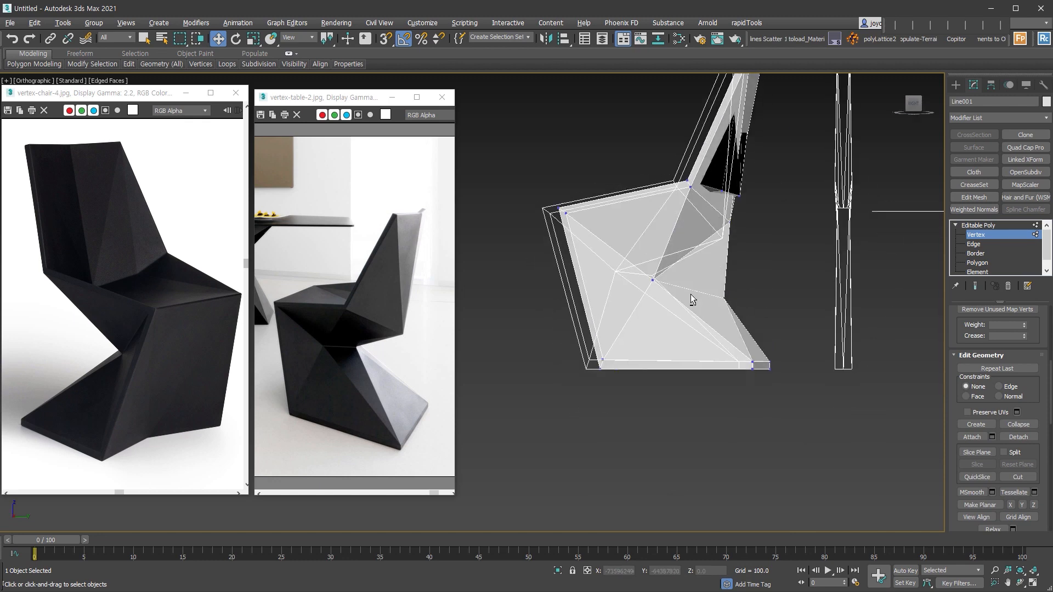
key(l)
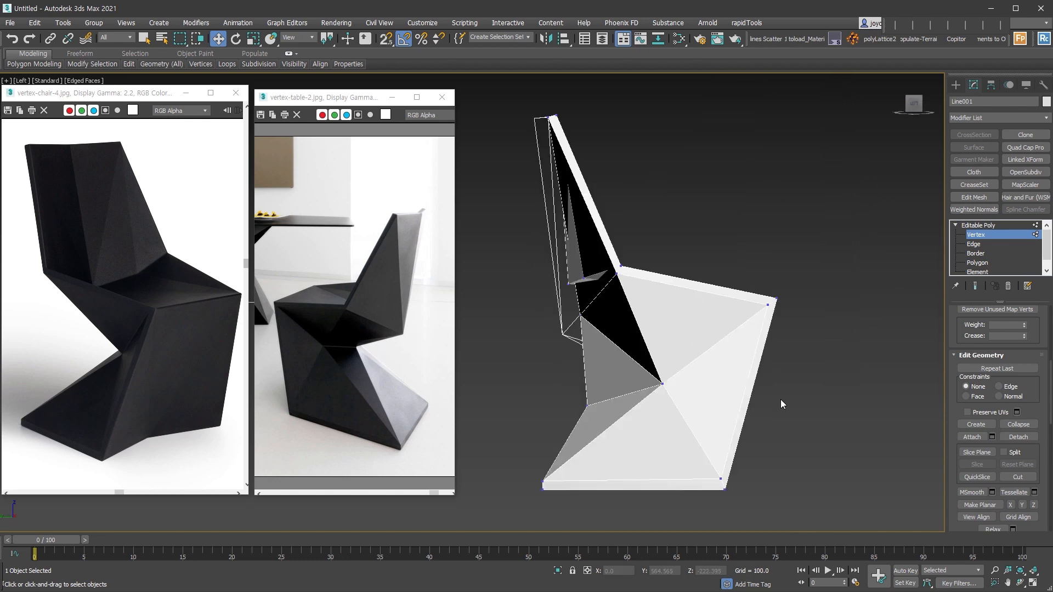
key(alt+x)
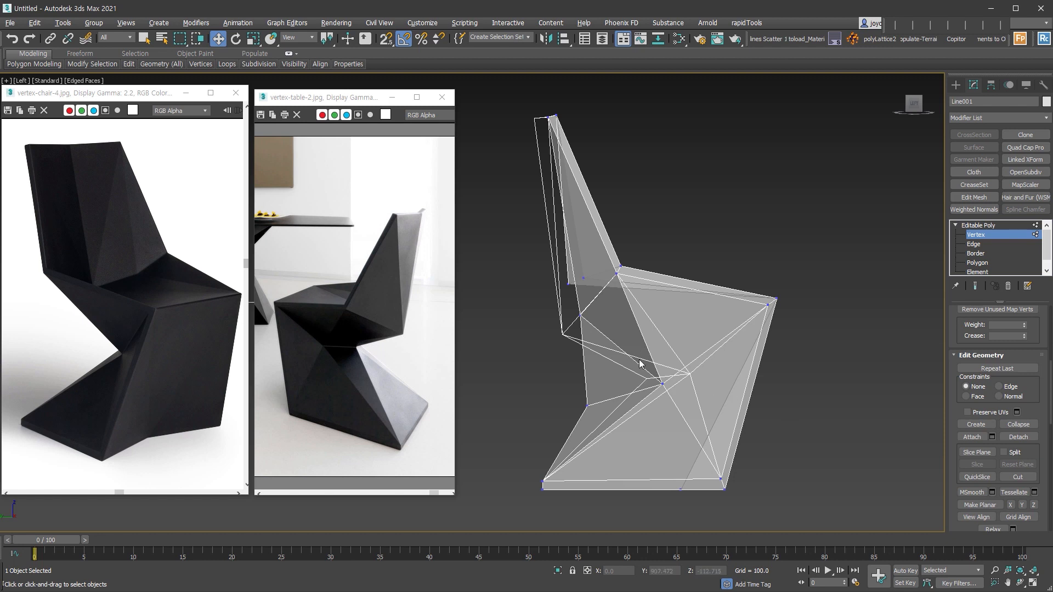
click(663, 384)
key(s)
drag(662, 383, 691, 379)
Snap the lower and upper central rear vertices to their matching points on the side line drawing.
drag(527, 381, 642, 379)
drag(546, 307, 592, 324)
mouse_move(580, 315)
mouse_down()
mouse_move(563, 333)
mouse_move(580, 315)
mouse_up()
click(515, 298)
scroll(447, 277, up, 2)
alt+middle_drag(543, 222, 766, 271)
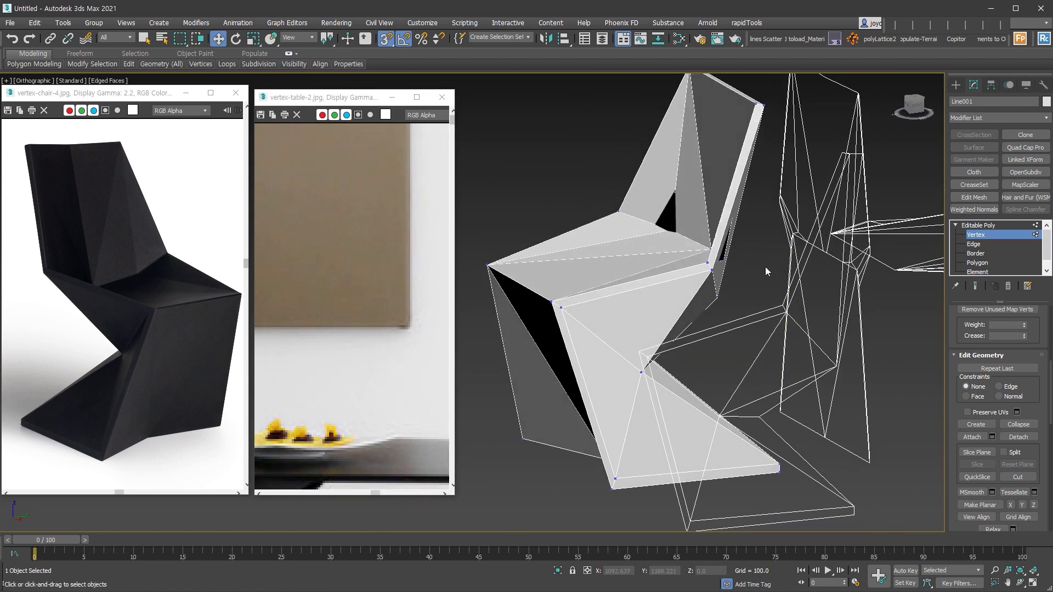
Move the crease vertices on either side of the seat centre forward and down so the rear faces stop poking through.
click(722, 261)
ctrl+click(670, 230)
key(s)
drag(718, 243, 705, 252)
click(794, 282)
alt+middle_drag(705, 252, 702, 216)
drag(702, 216, 702, 238)
alt+middle_drag(782, 266, 787, 266)
click(772, 244)
ctrl+click(636, 244)
drag(704, 218, 704, 234)
alt+middle_drag(704, 234, 665, 285)
Scale the two side notch vertices toward each other horizontally in the front view, and return the chair to opaque display.
alt+middle_drag(731, 408, 713, 410)
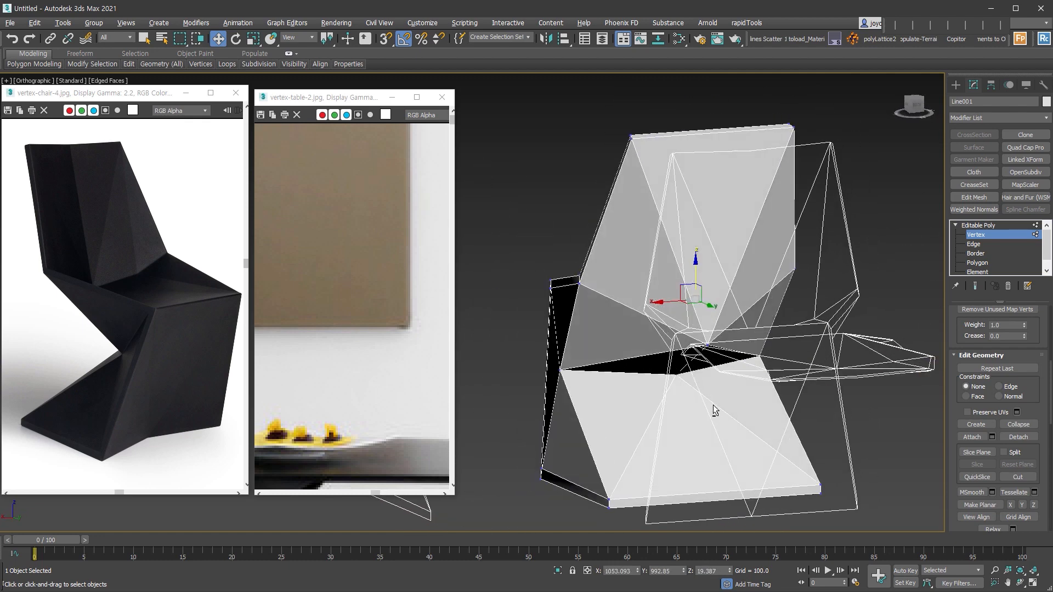
click(564, 371)
alt+middle_drag(815, 418, 767, 414)
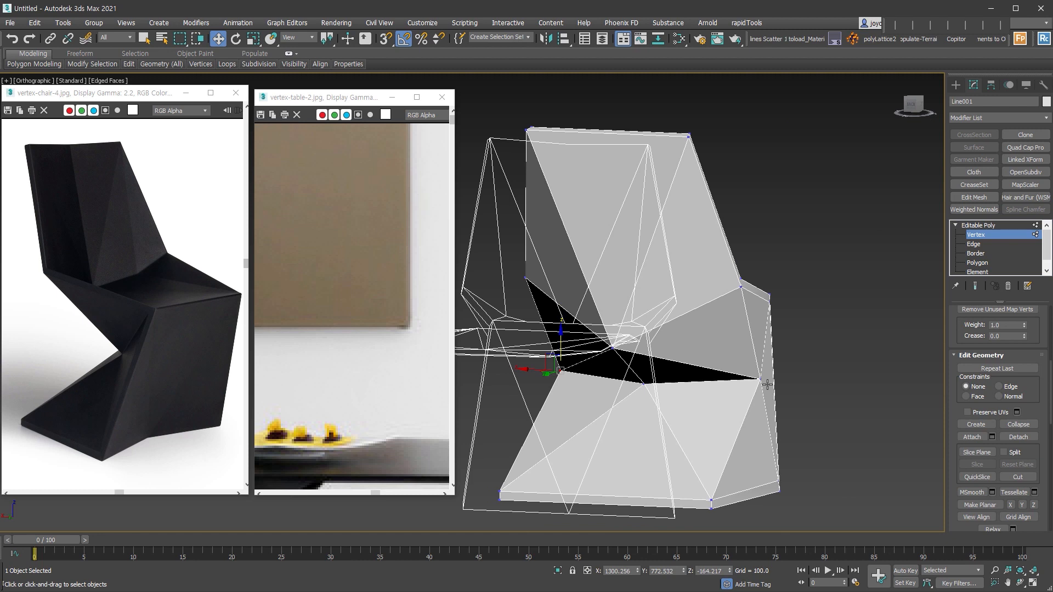
ctrl+click(759, 378)
key(f)
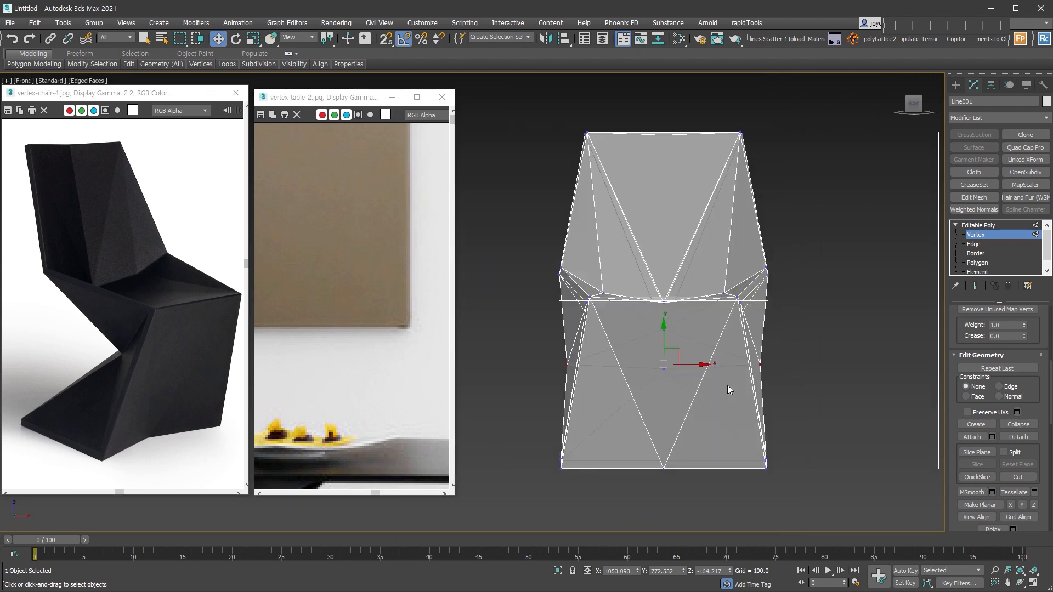
scroll(726, 385, up, 4)
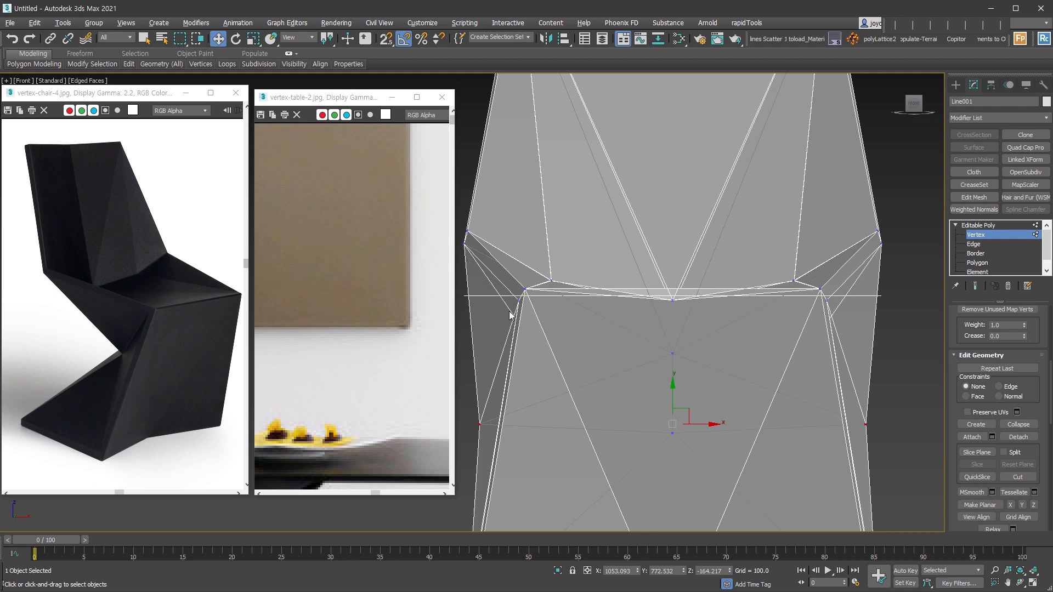
right_click(680, 378)
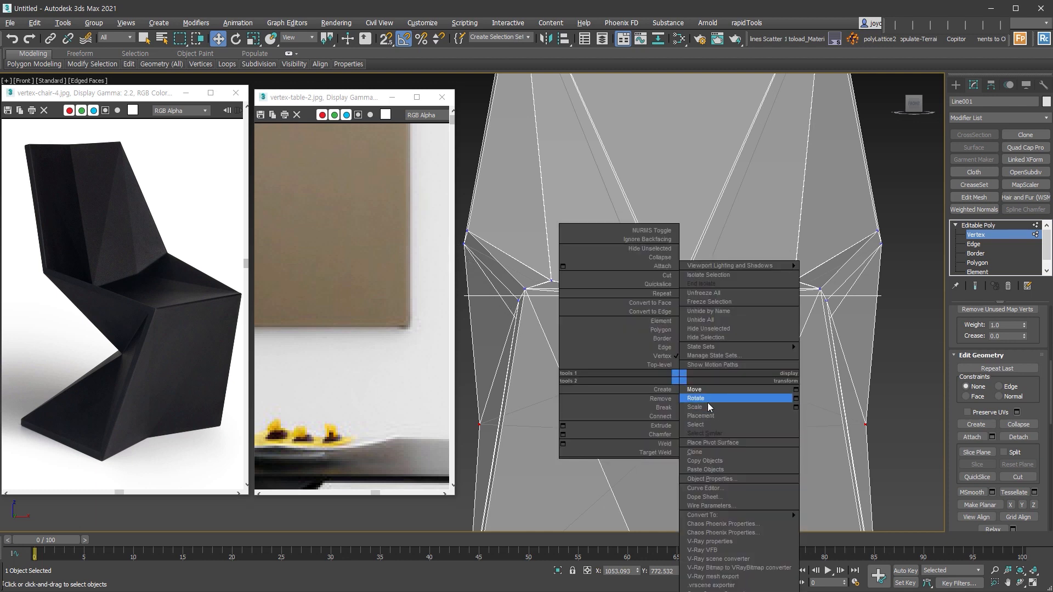
click(708, 415)
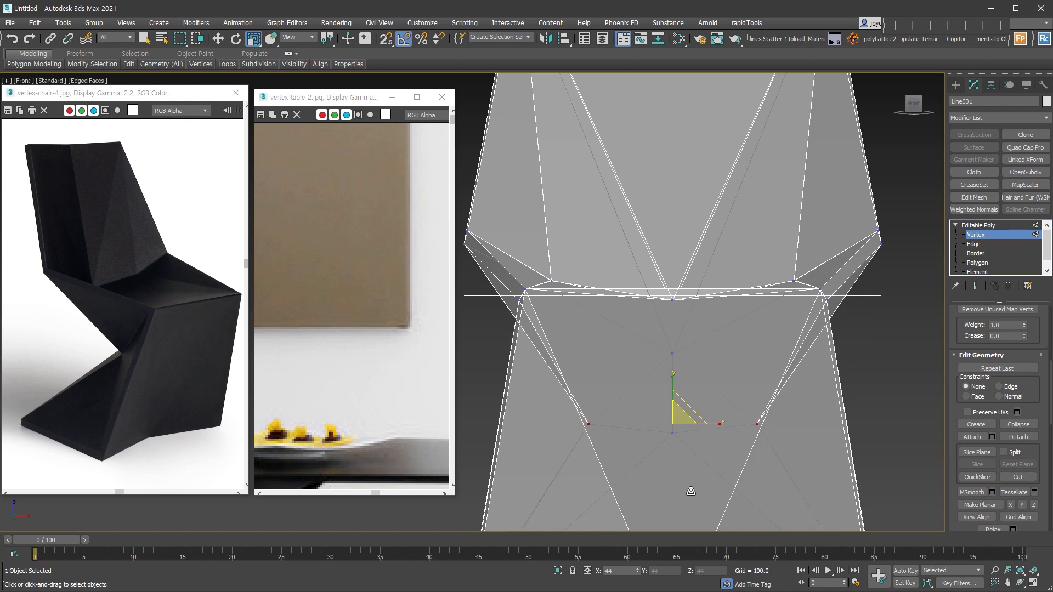
click(1012, 237)
key(alt+x)
Connect the two top edges of the backrest with a central edge and move that edge backward to form the bend.
alt+middle_drag(819, 382, 702, 396)
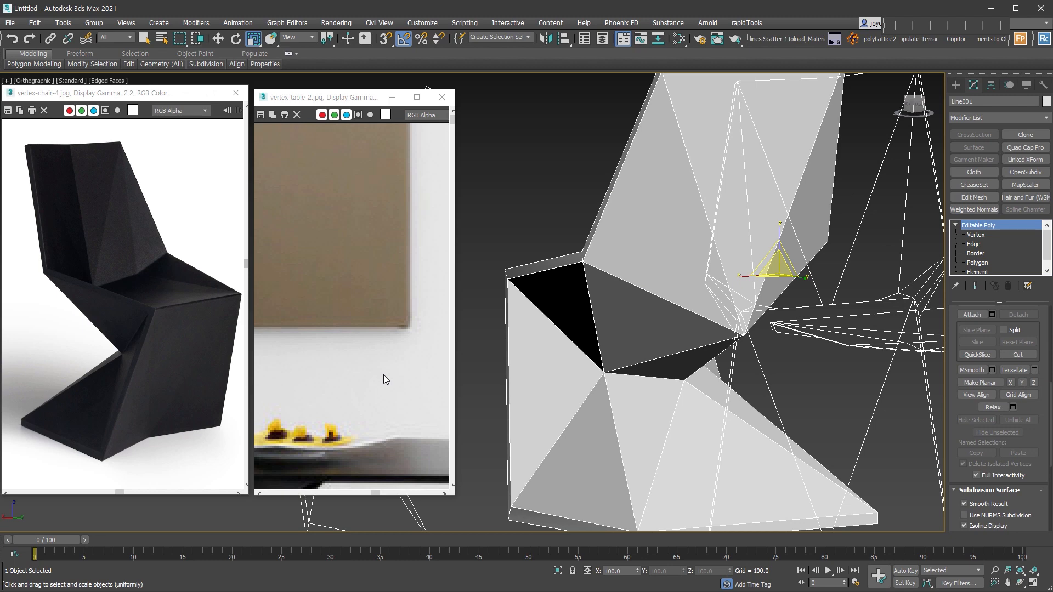
scroll(380, 373, down, 3)
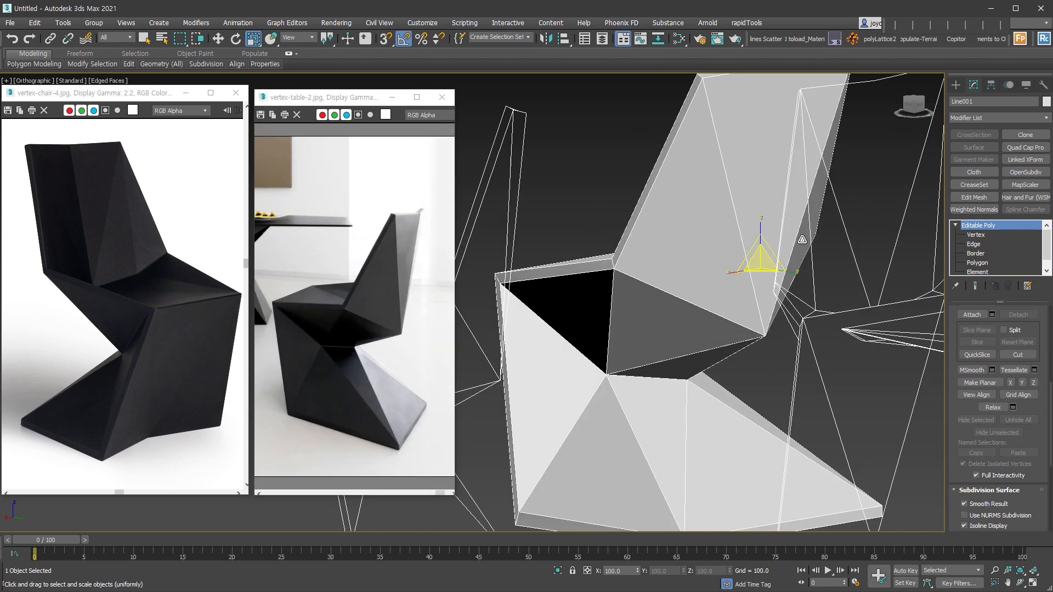
middle_drag(854, 236, 817, 318)
alt+middle_drag(839, 186, 667, 276)
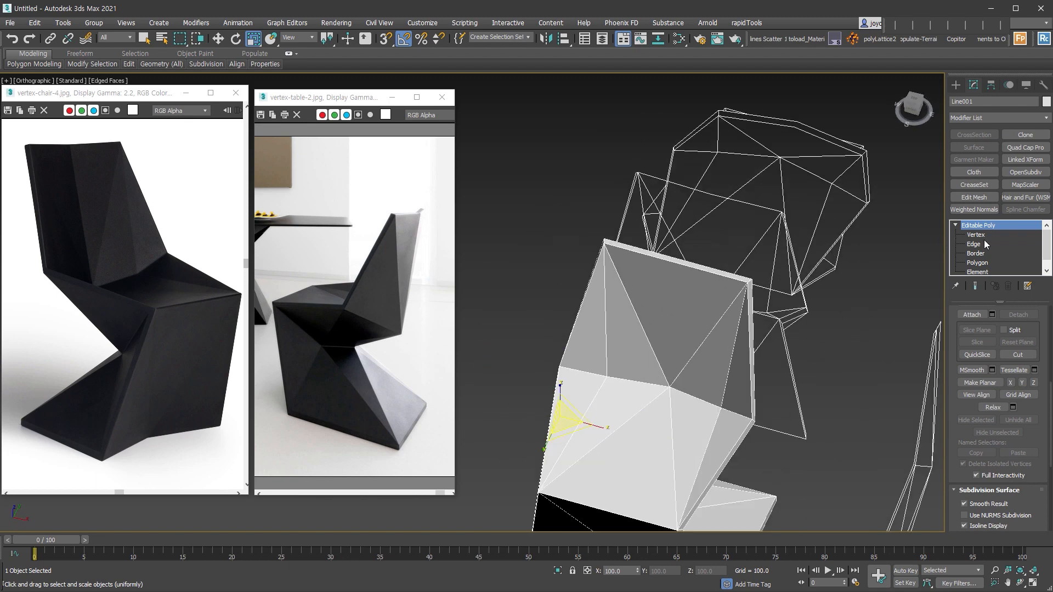
click(974, 244)
click(685, 262)
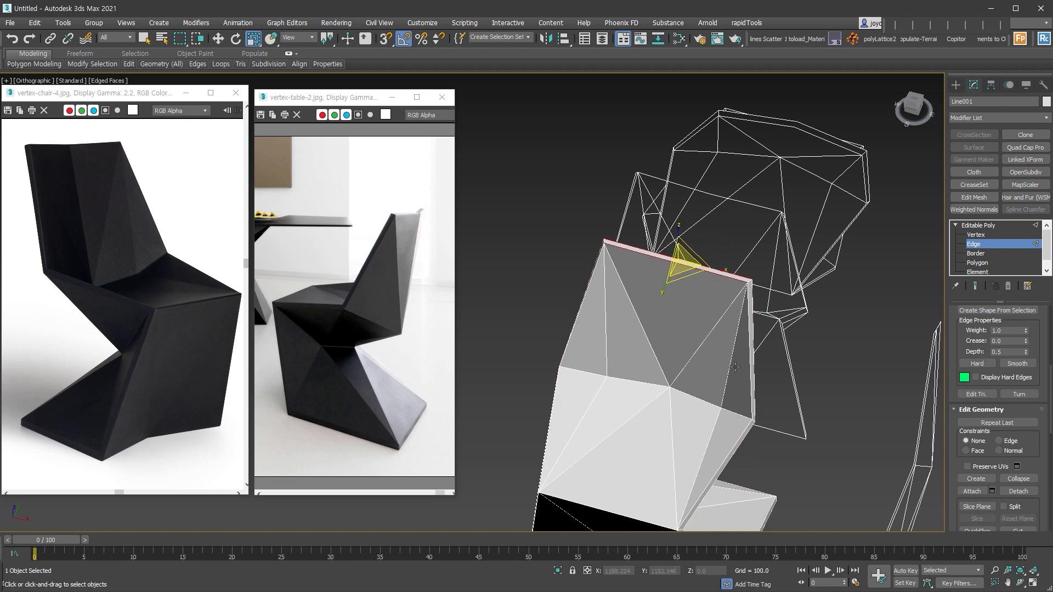
scroll(1031, 448, up, 3)
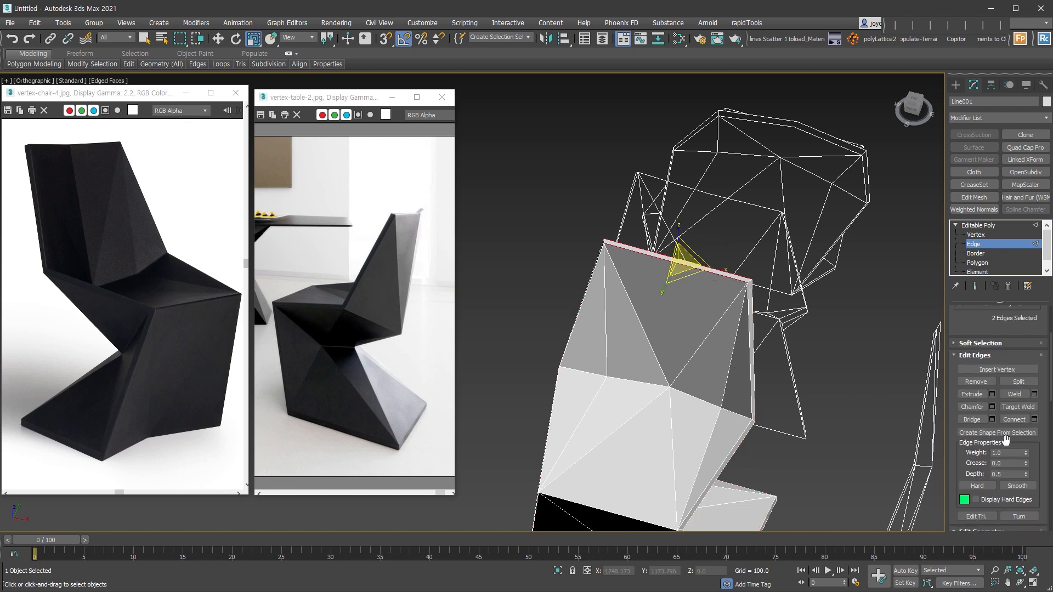
alt+middle_drag(748, 272, 683, 259)
right_click(680, 257)
click(701, 261)
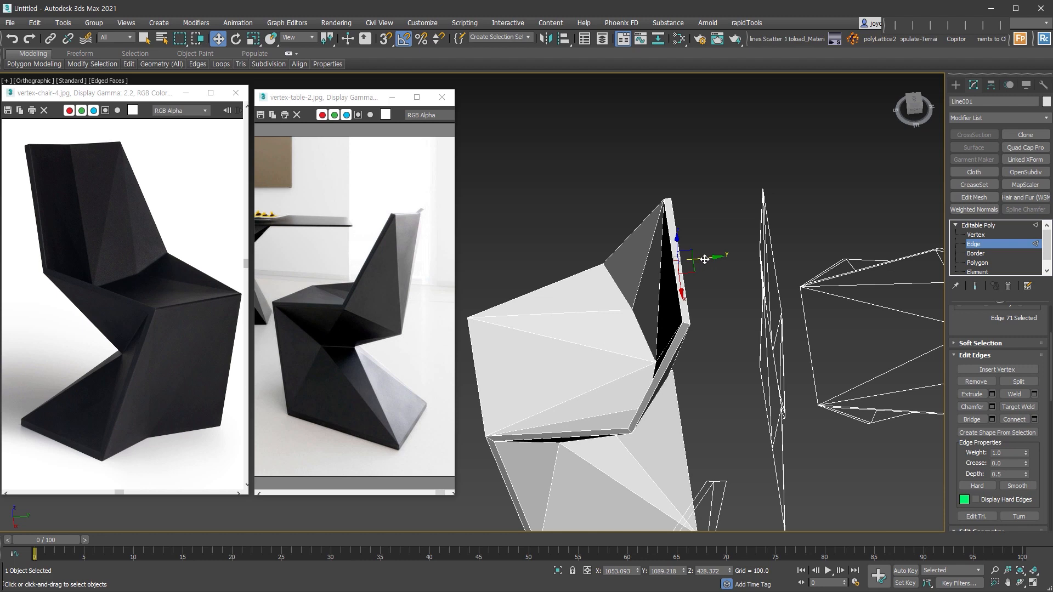
alt+middle_drag(717, 263, 711, 292)
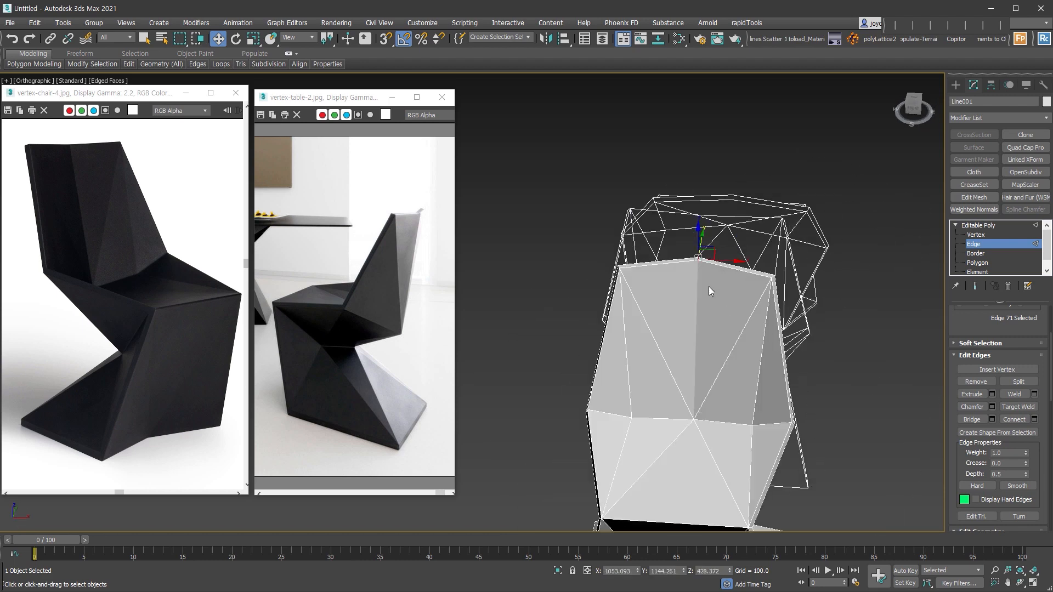
Connect the central top vertices to the central vertices at the foot of the backrest, then leave vertex editing.
click(979, 235)
drag(671, 216, 717, 445)
alt+middle_drag(740, 373, 680, 387)
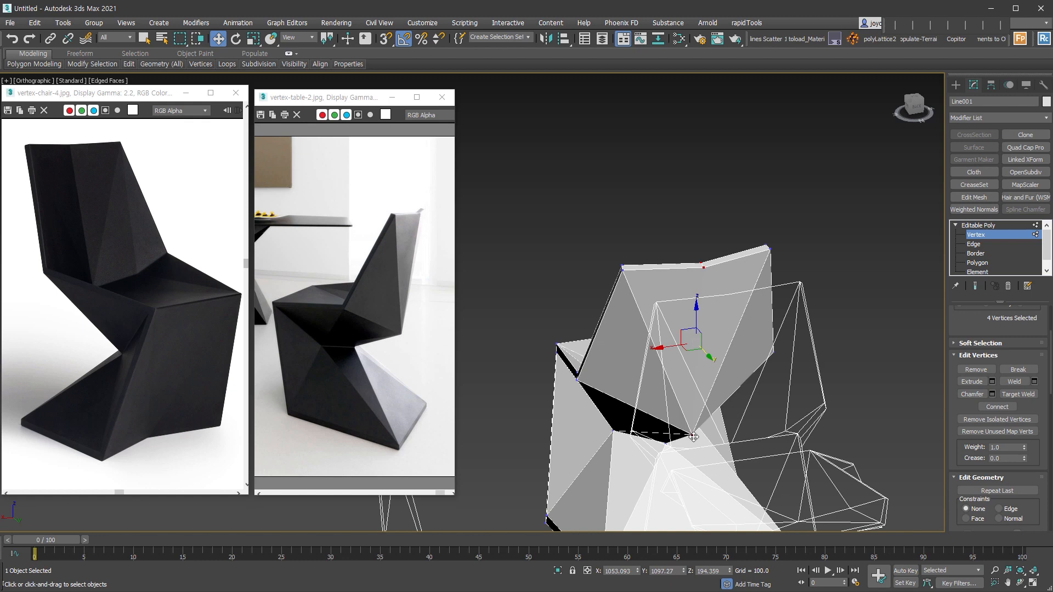
click(995, 407)
alt+middle_drag(595, 356, 822, 351)
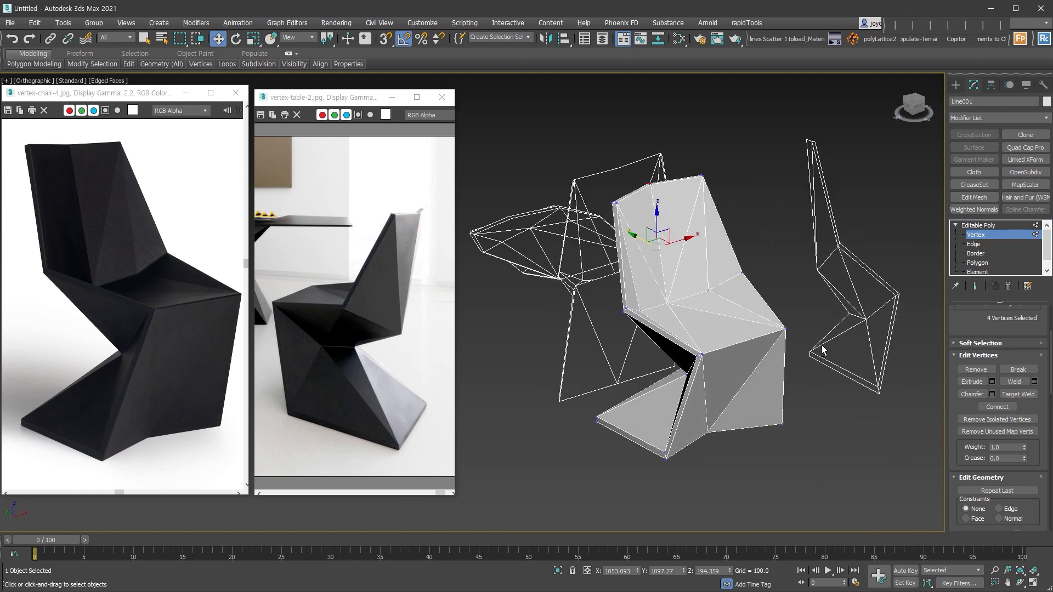
key(1)
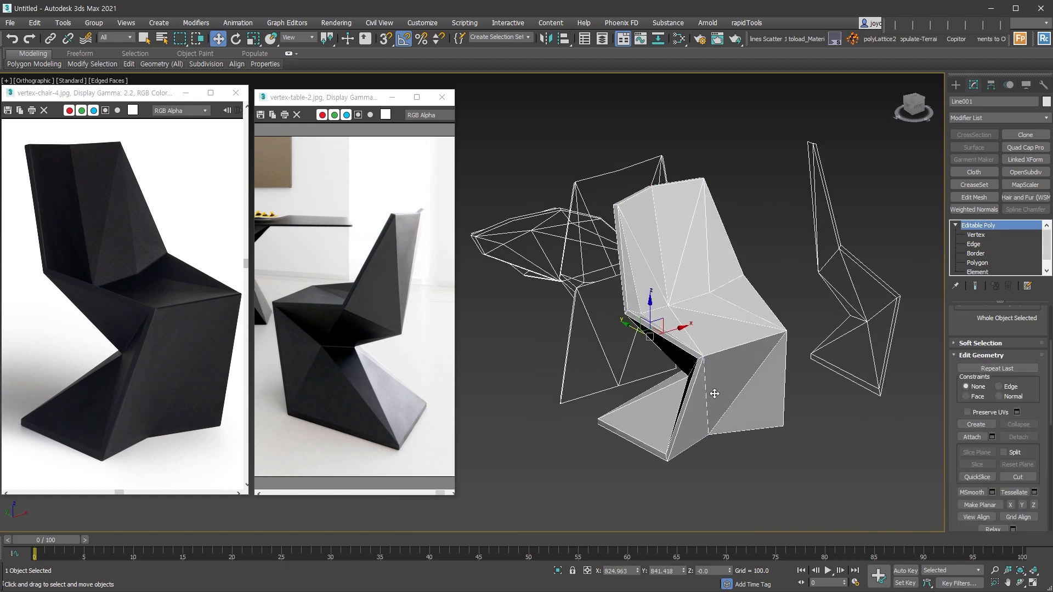
Isolate the chair from the line drawings and add a Chamfer modifier to it.
right_click(683, 288)
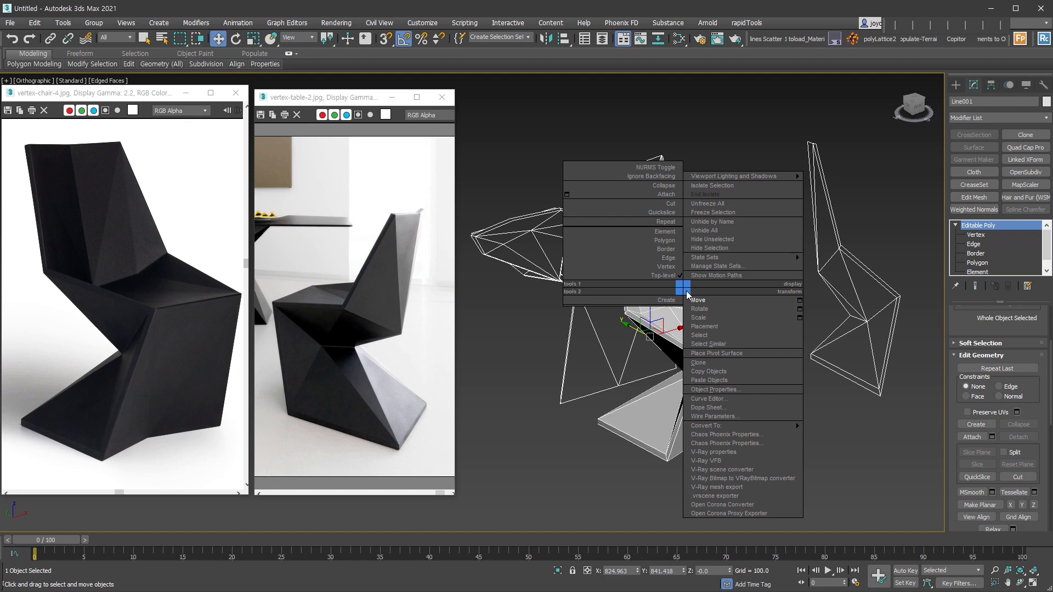
click(741, 186)
scroll(559, 169, up, 3)
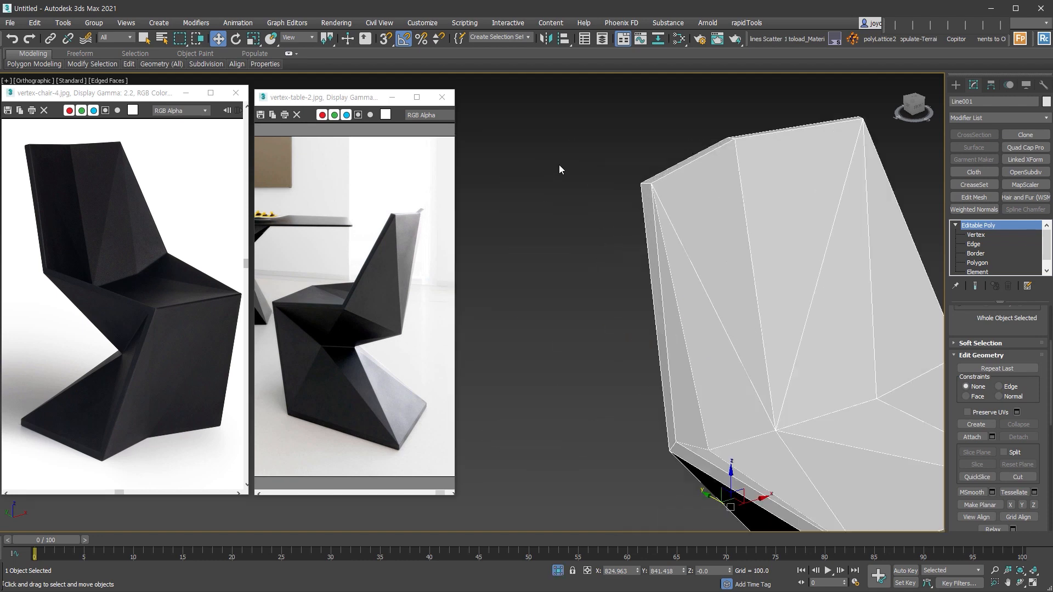
scroll(658, 185, up, 2)
scroll(738, 303, down, 3)
alt+middle_drag(724, 296, 754, 333)
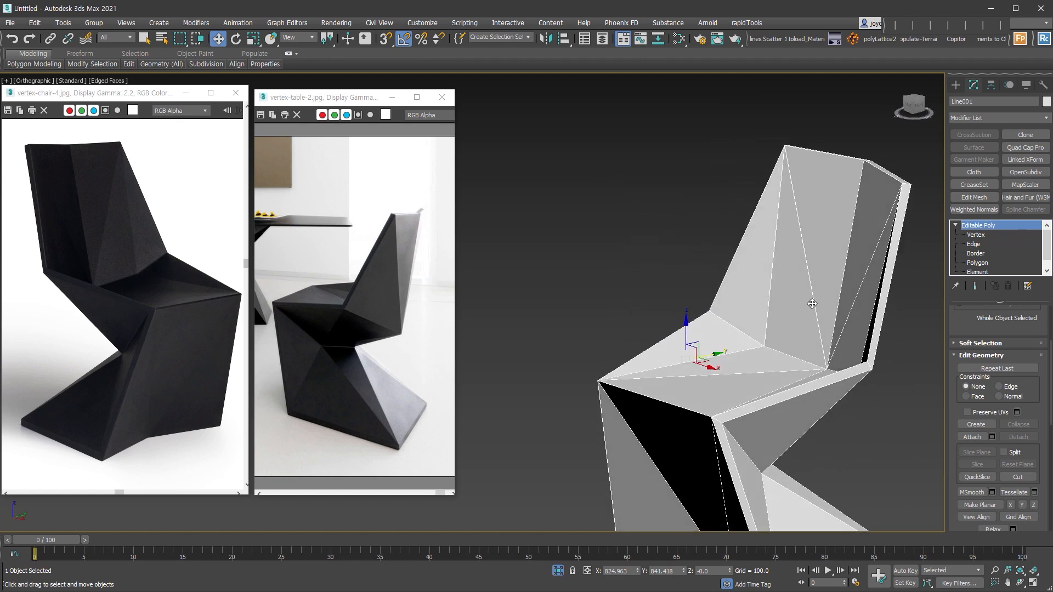
alt+middle_drag(821, 330, 784, 347)
alt+middle_drag(812, 408, 744, 270)
scroll(738, 268, down, 2)
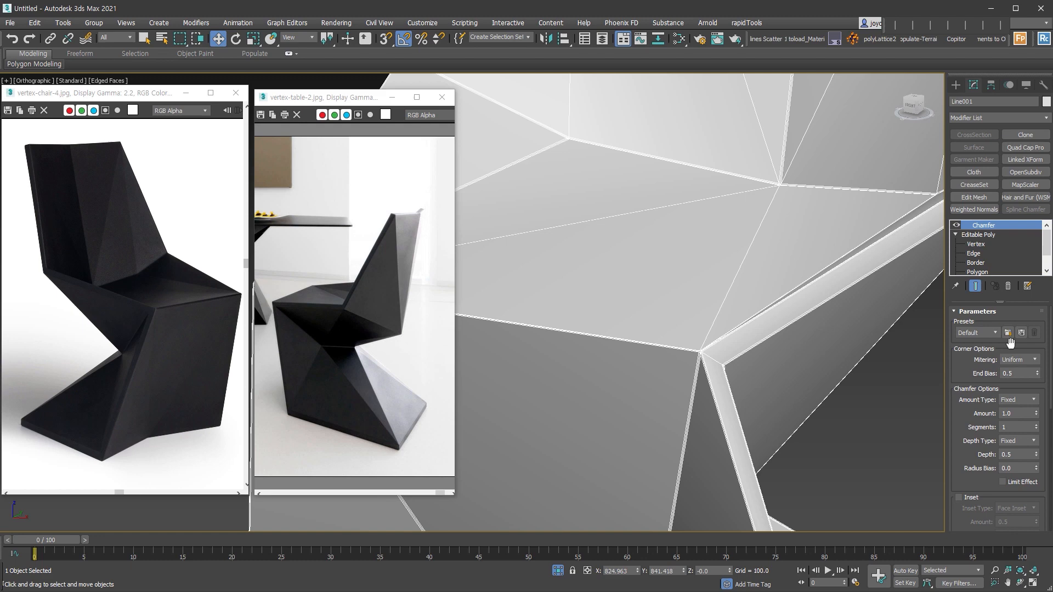
Set the chamfer amount to 1.74 with 4 segments.
scroll(700, 358, up, 3)
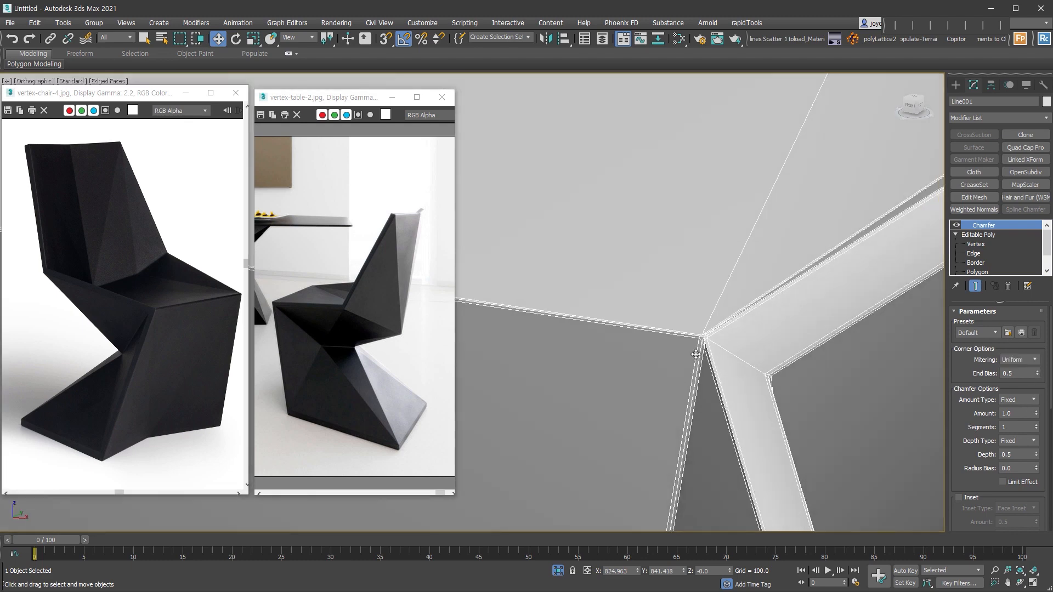
drag(1038, 415, 1037, 408)
click(1036, 425)
click(1037, 426)
click(1037, 426)
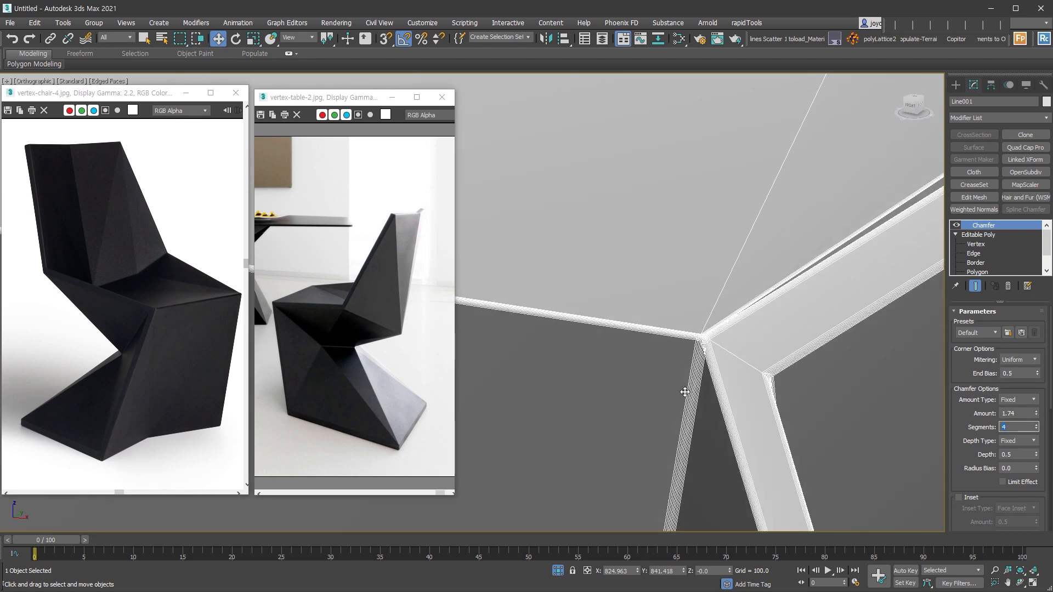
scroll(707, 345, down, 3)
middle_drag(609, 292, 677, 414)
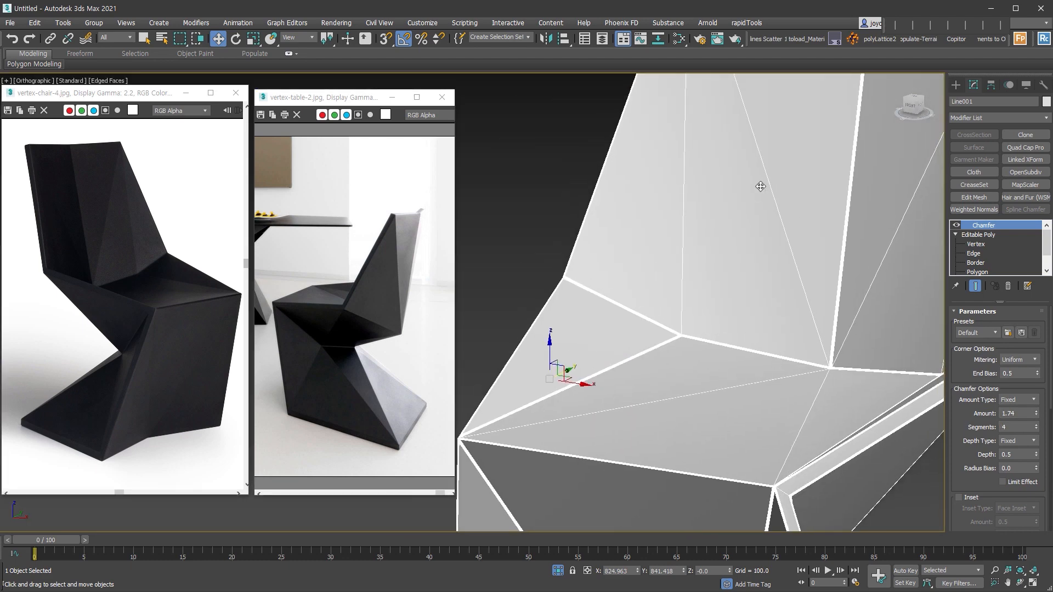
Disable the chamfer's minimum angle filter and turn off the edged faces display to check the shaded chair.
scroll(961, 485, down, 7)
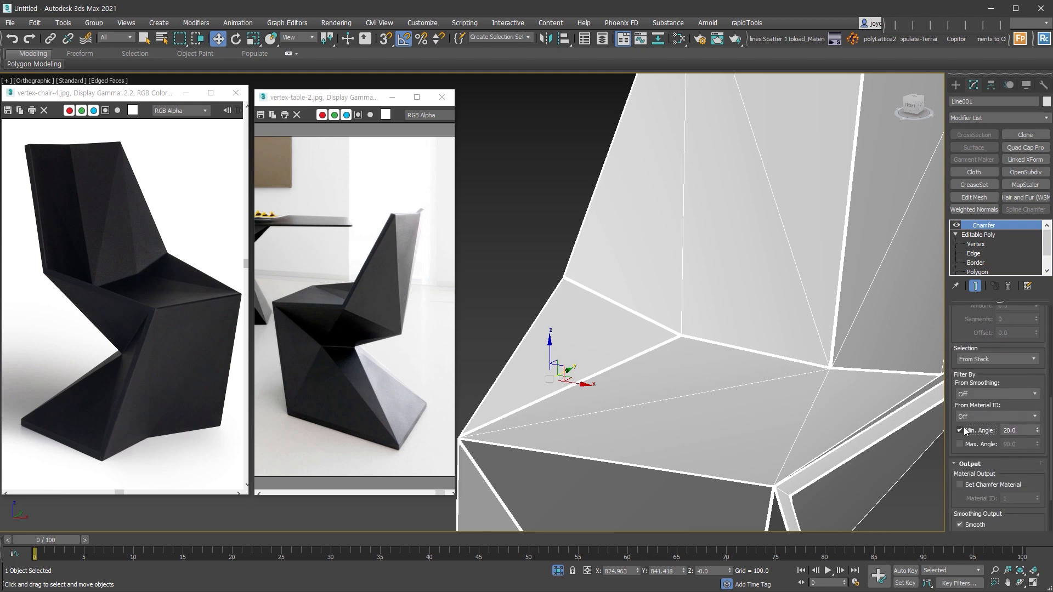
click(965, 430)
middle_drag(795, 417, 762, 307)
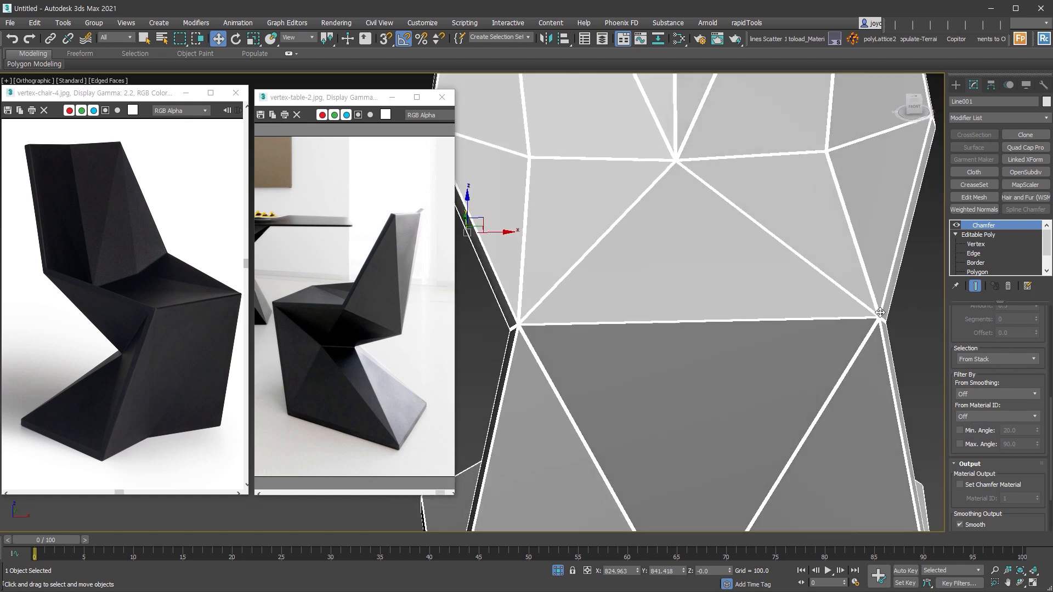
key(F4)
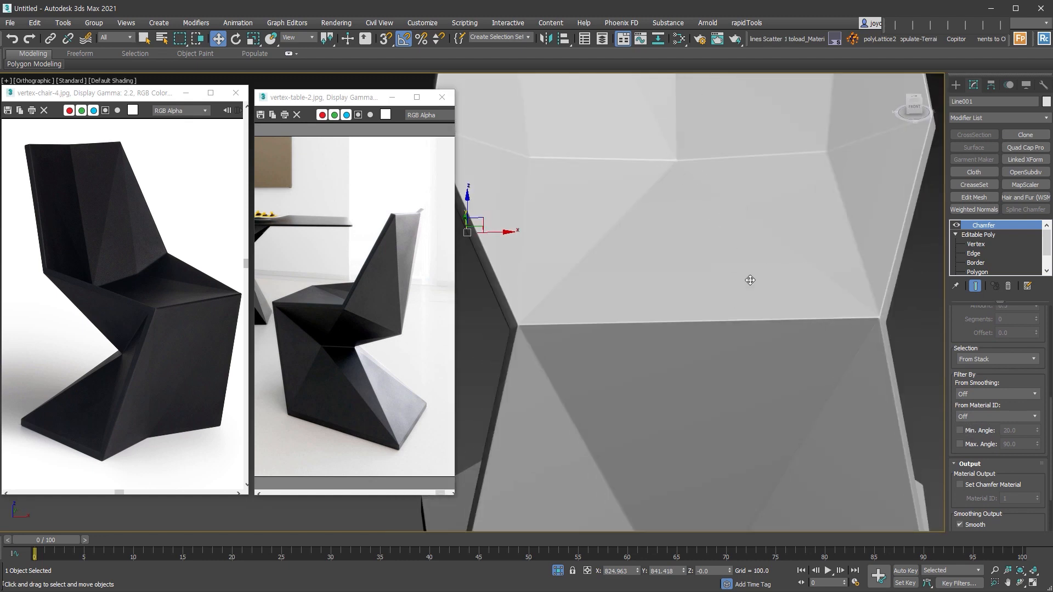
scroll(750, 280, down, 2)
alt+middle_drag(750, 280, 862, 397)
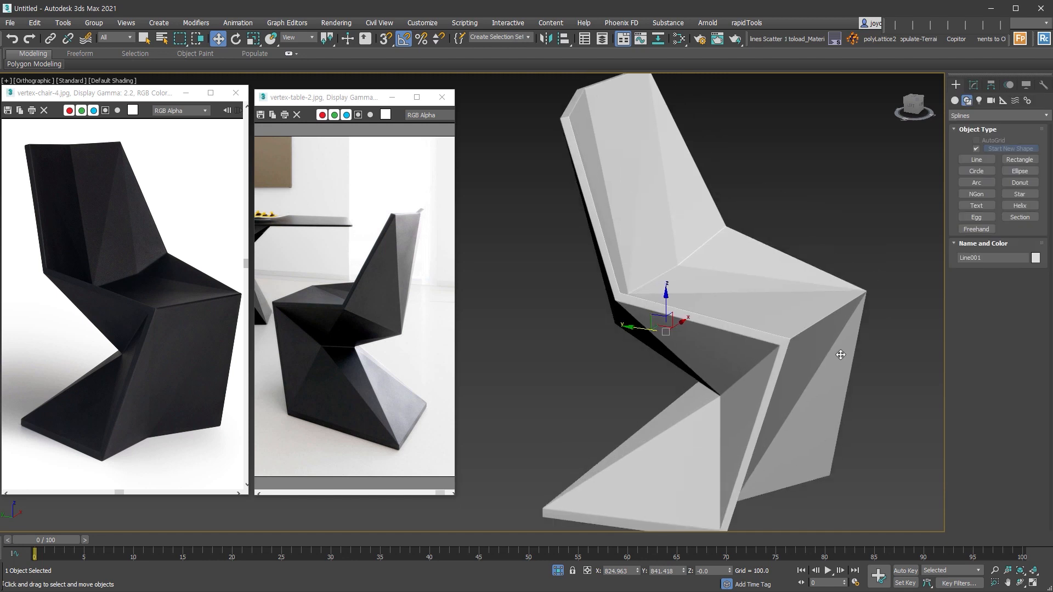
scroll(840, 359, down, 1)
alt+middle_drag(903, 391, 812, 356)
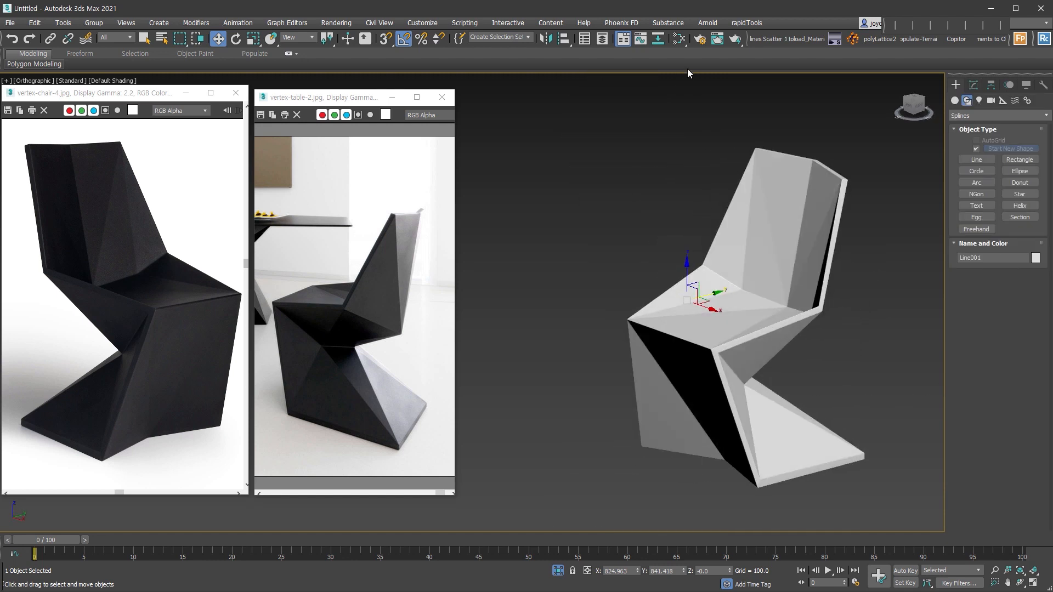
Create a VRayMtl in the material editor and apply the Plastic preset.
key(m)
drag(52, 277, 217, 176)
double_click(236, 215)
click(496, 226)
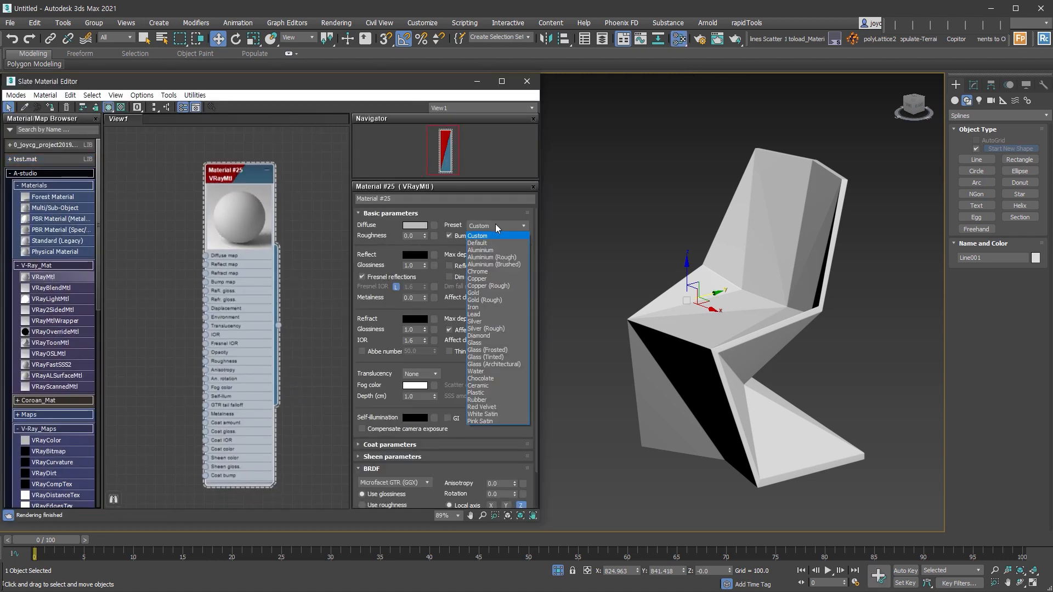
click(501, 393)
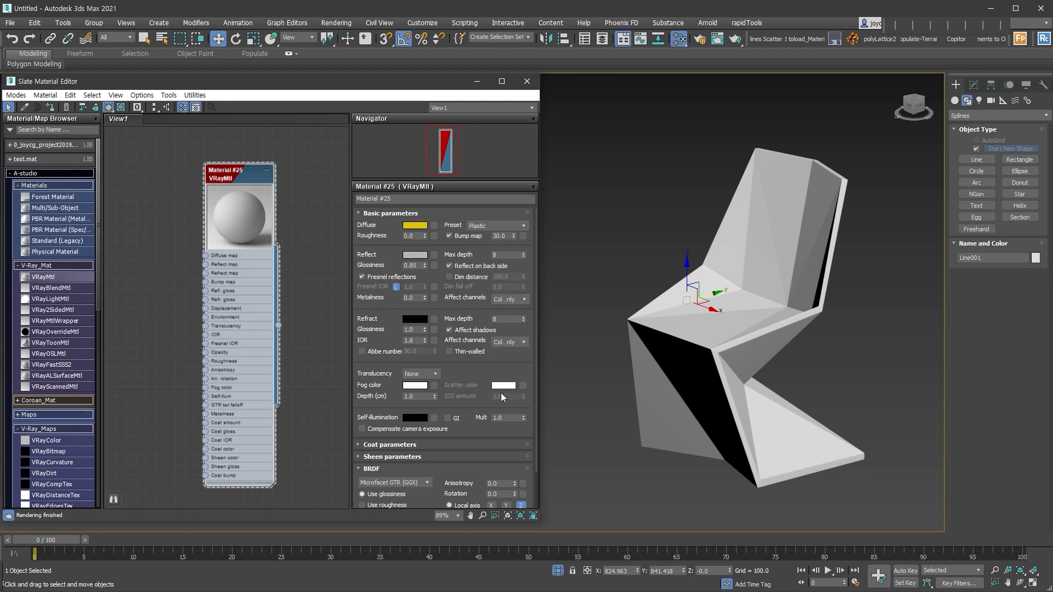
Set the material's diffuse colour to near-black with a value of 3 and its reflection glossiness to 0.8.
click(415, 225)
click(264, 155)
drag(450, 126, 450, 123)
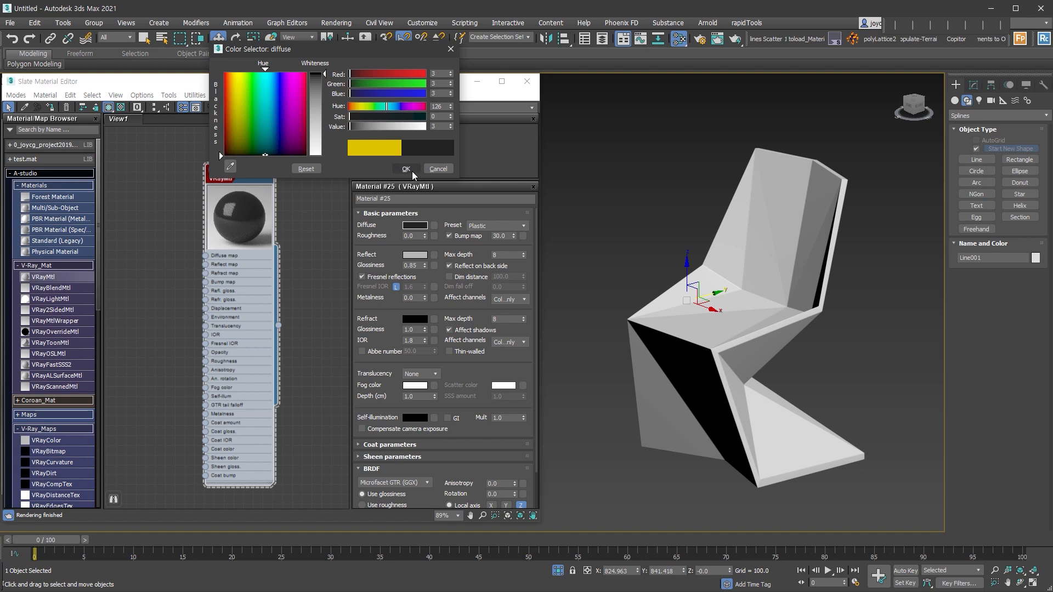
click(412, 172)
drag(418, 266, 366, 264)
text(0.8)
key(Return)
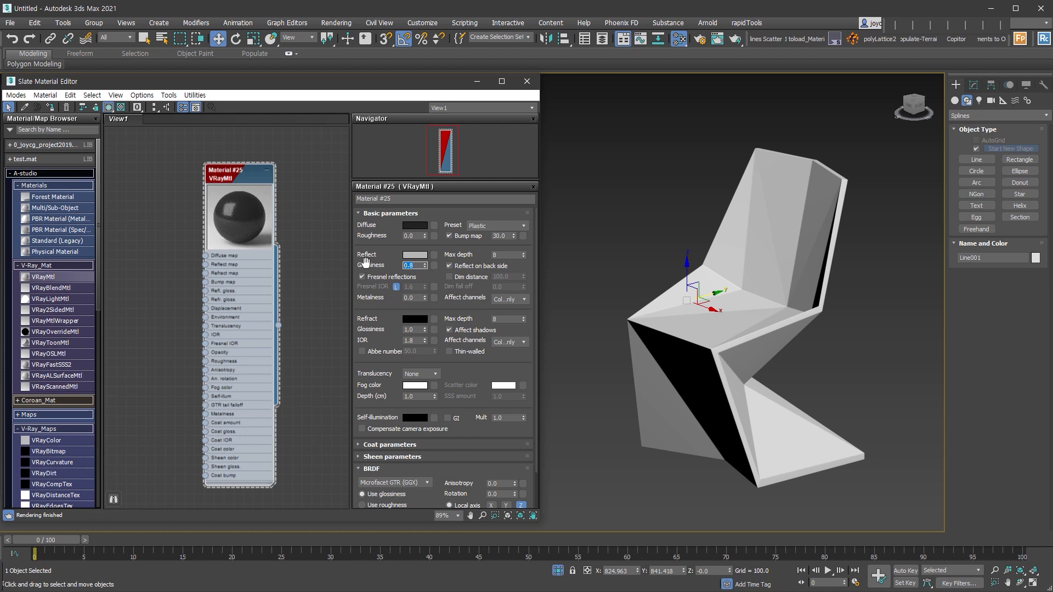
Keep the reflection colour, set the material's IOR to 1.6, and assign the material to the chair.
click(415, 254)
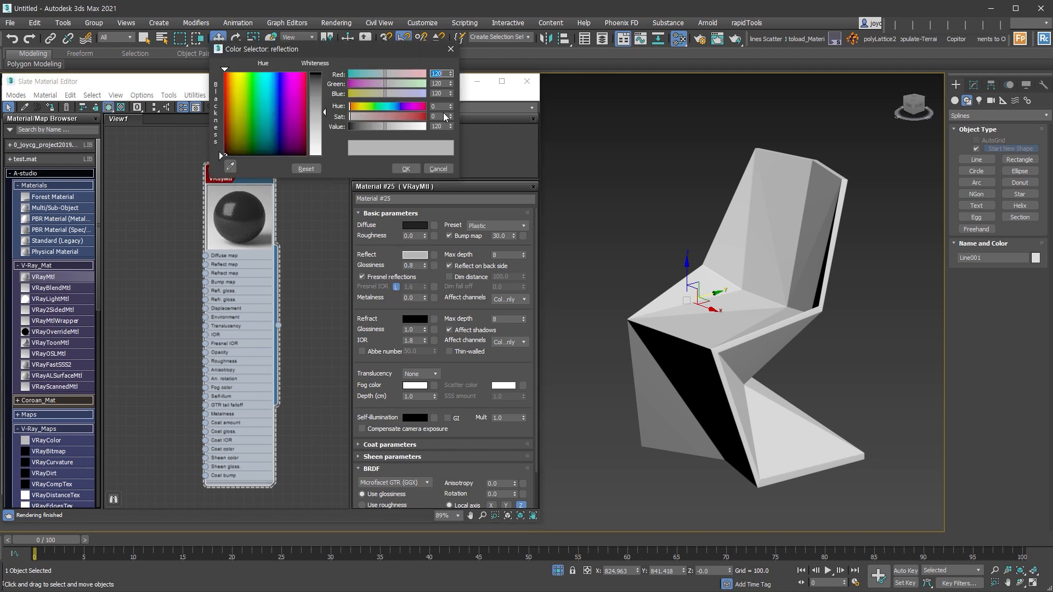
click(438, 168)
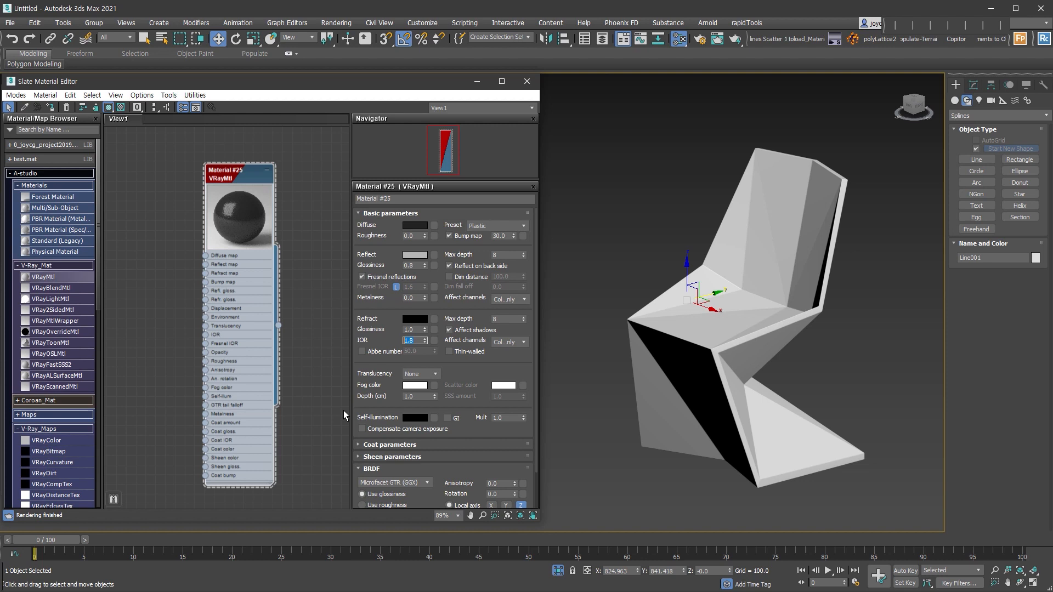
text(1.6)
key(Return)
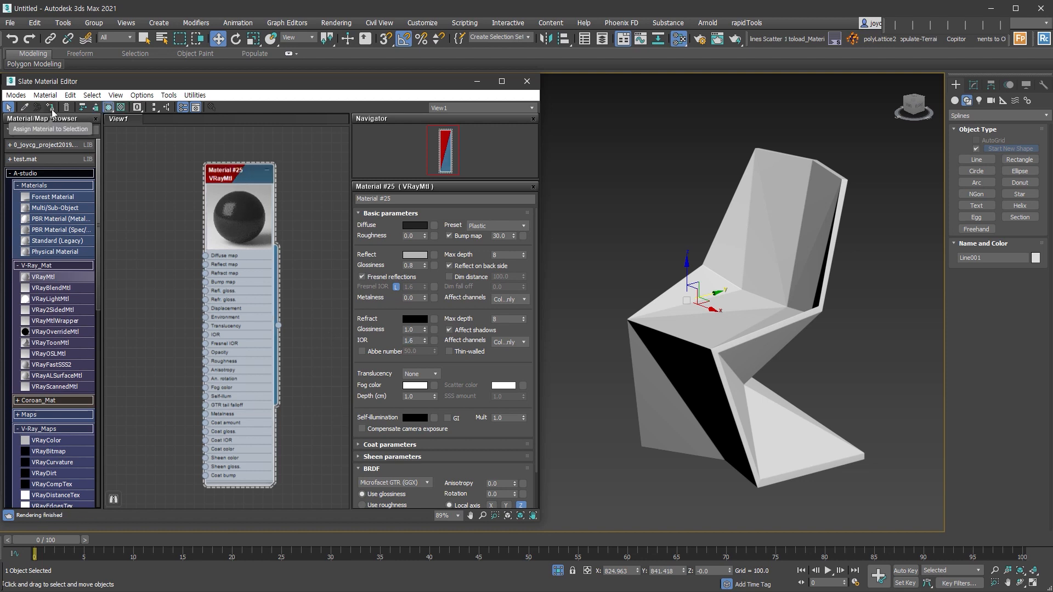
click(50, 108)
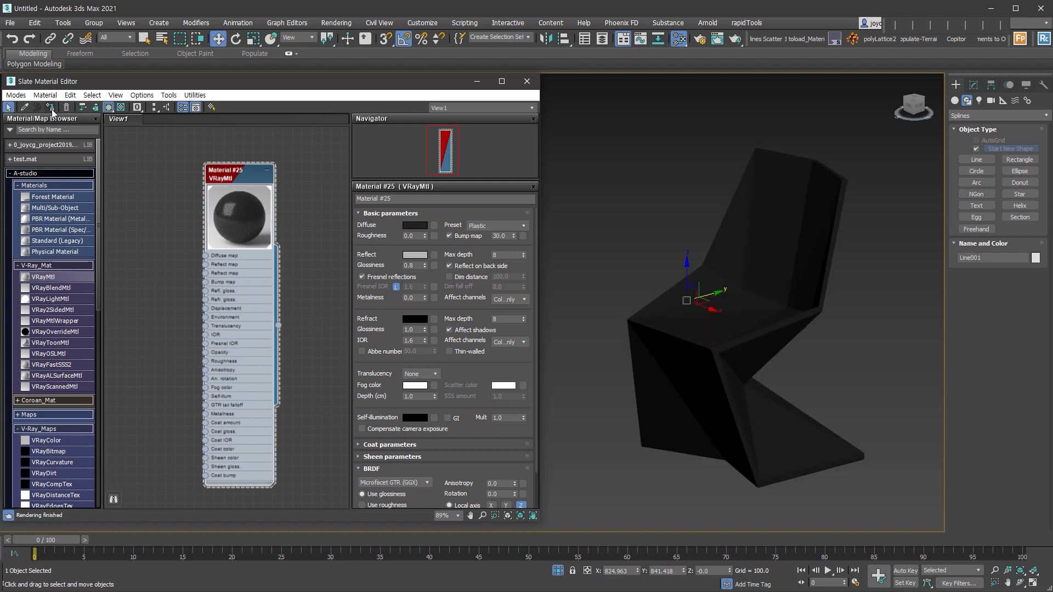
Frame the chair in a perspective view with safe frames and edged faces shown, and render it.
click(476, 82)
key(z)
key(shift+f)
key(F4)
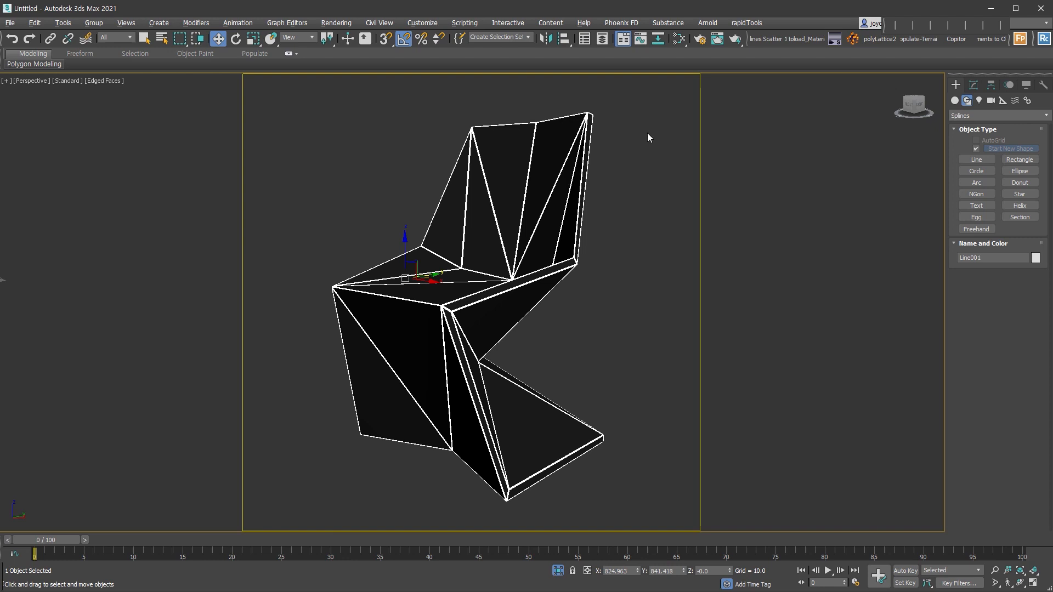
key(shift+q)
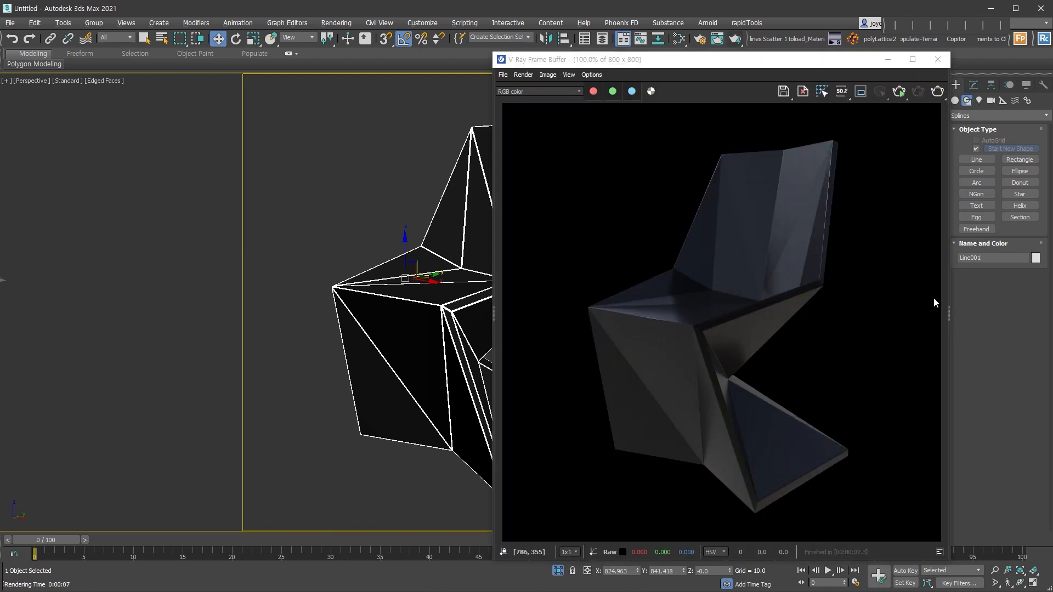